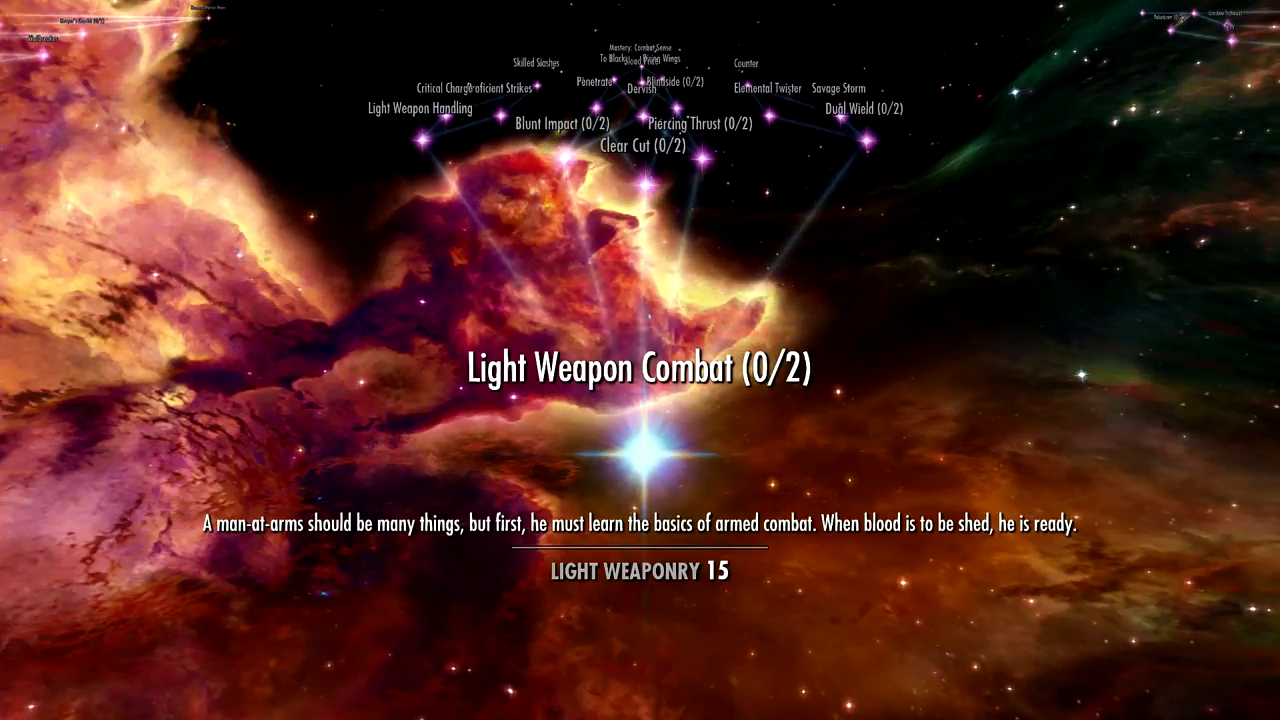
View the Clear Cut perk description in the Light Weaponry tree and return to the skills overview
key("Up")
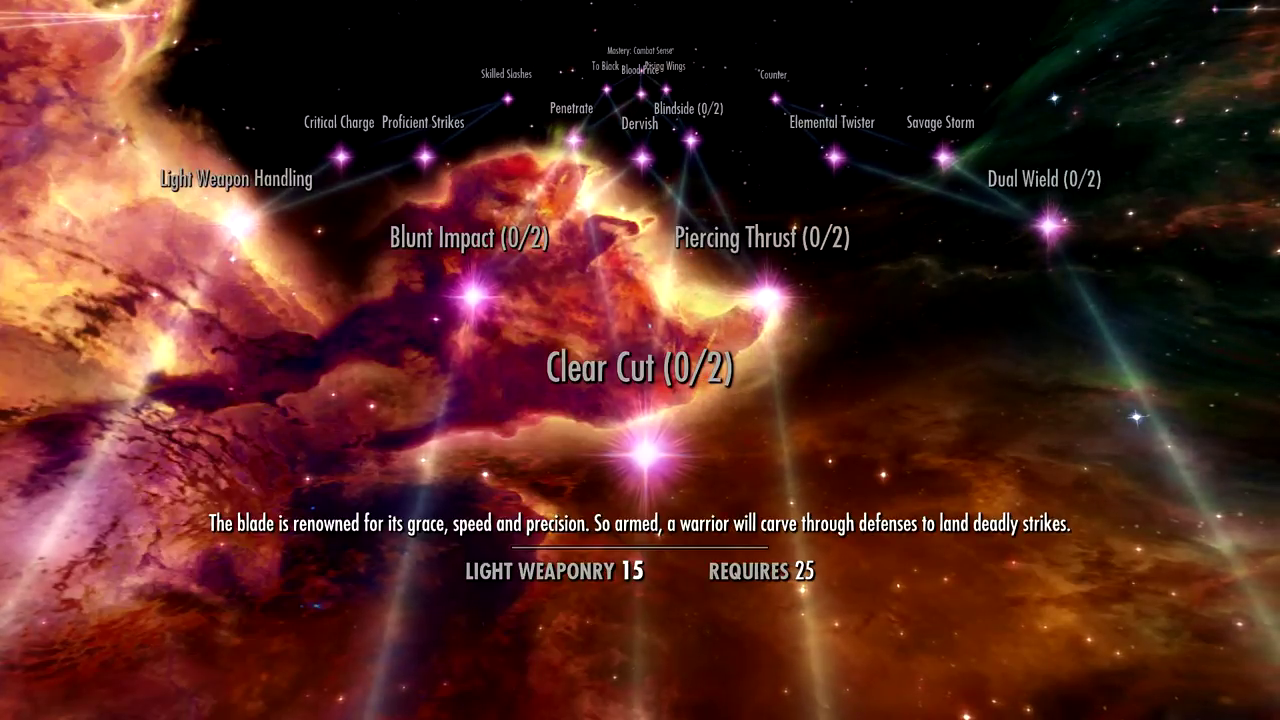
key("Down")
key("Down")
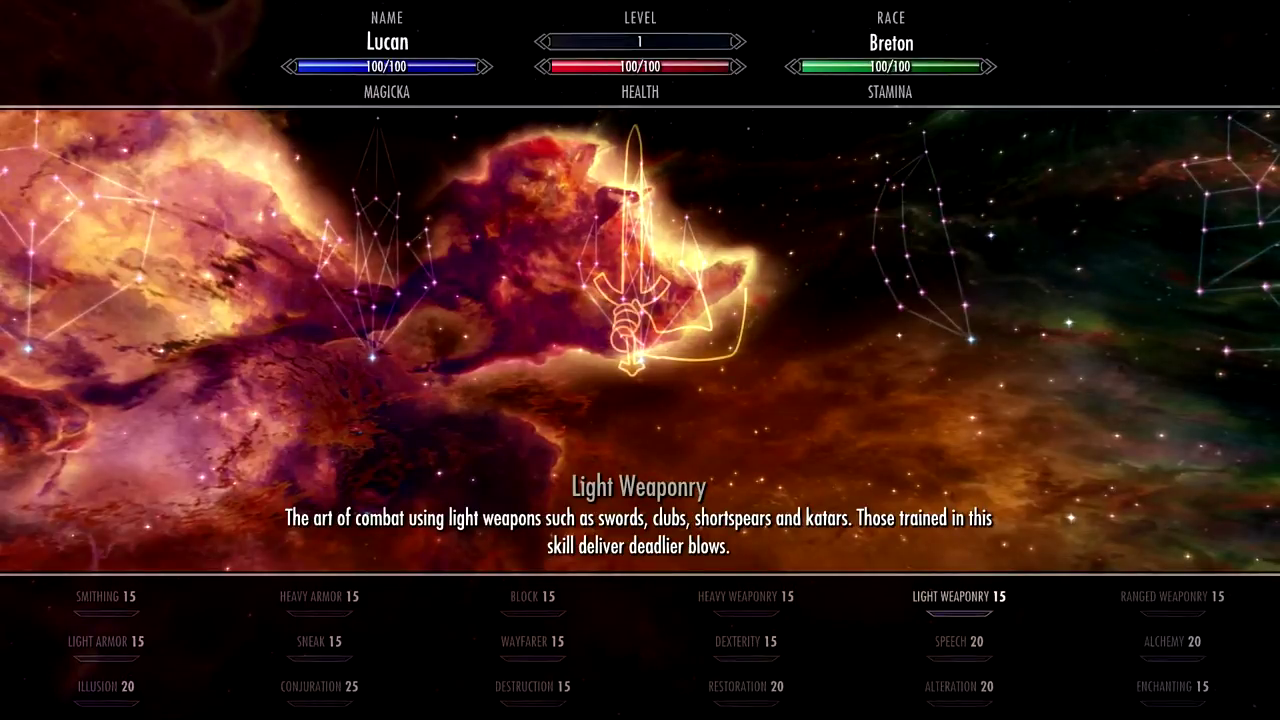
Go to the Block skill tree and read the Safeguard perk and its neighbouring shield perk's description
key("Left")
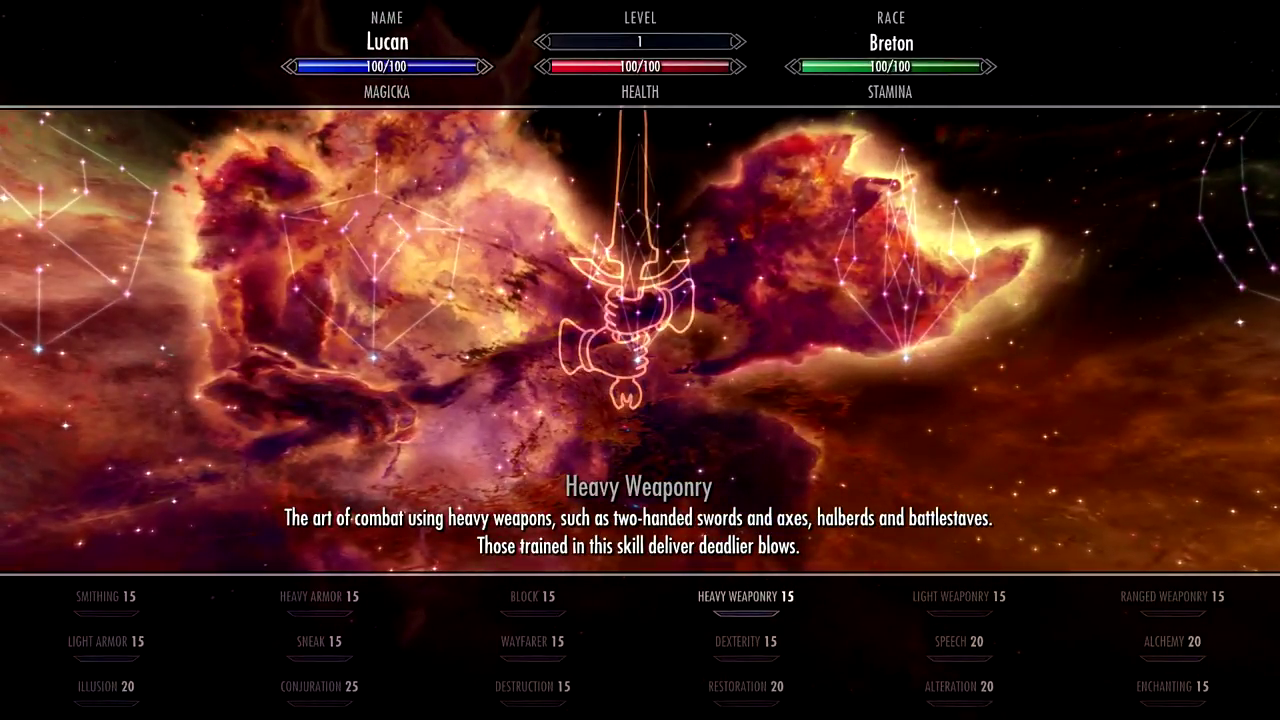
key("Left")
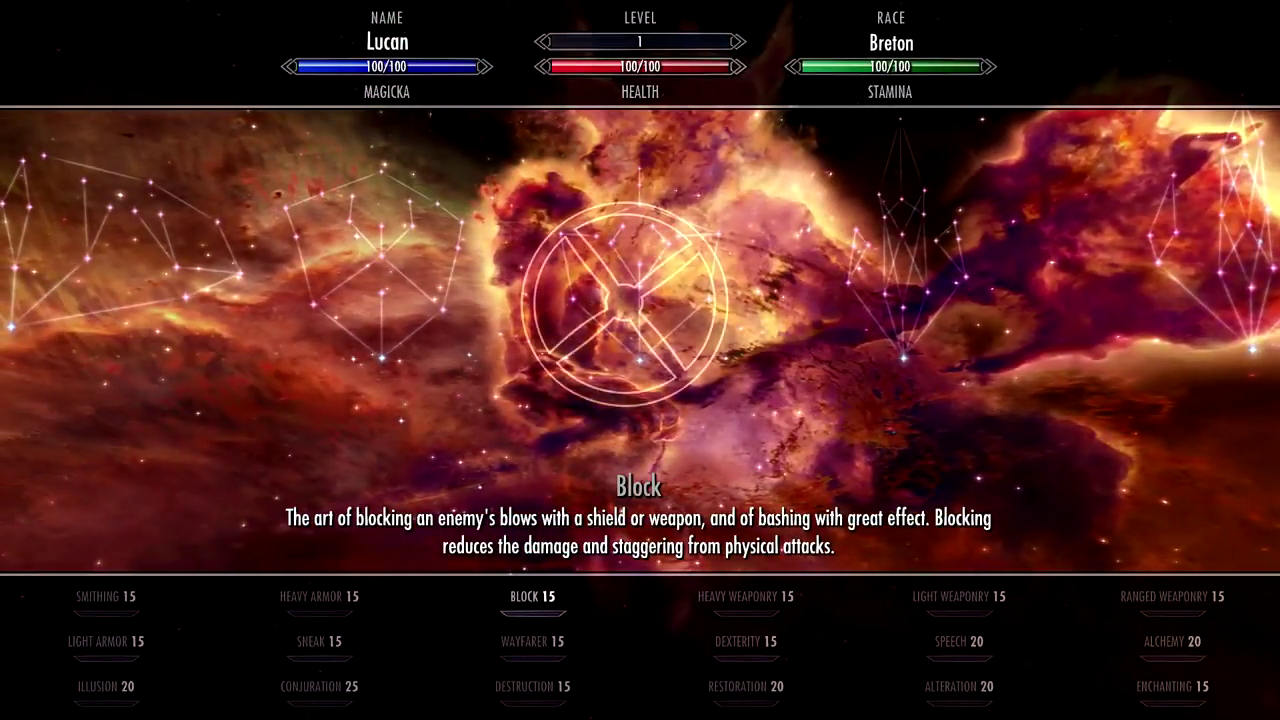
key("Up")
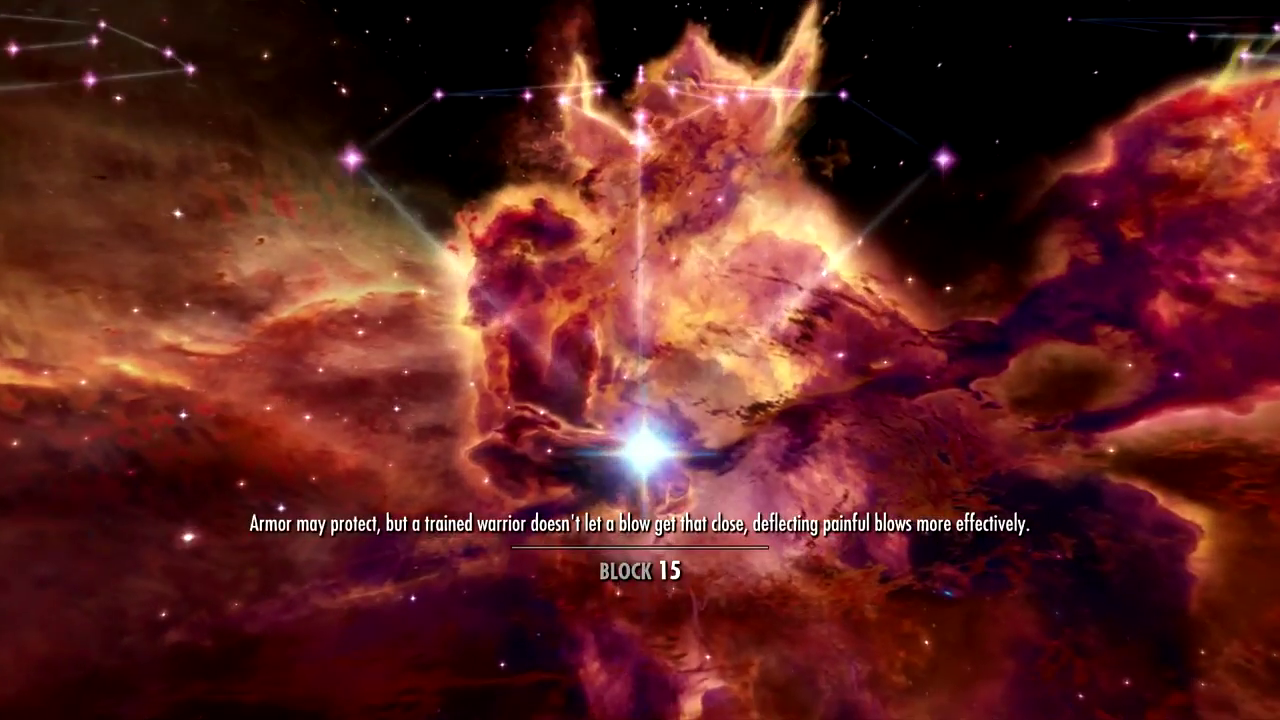
key("Left")
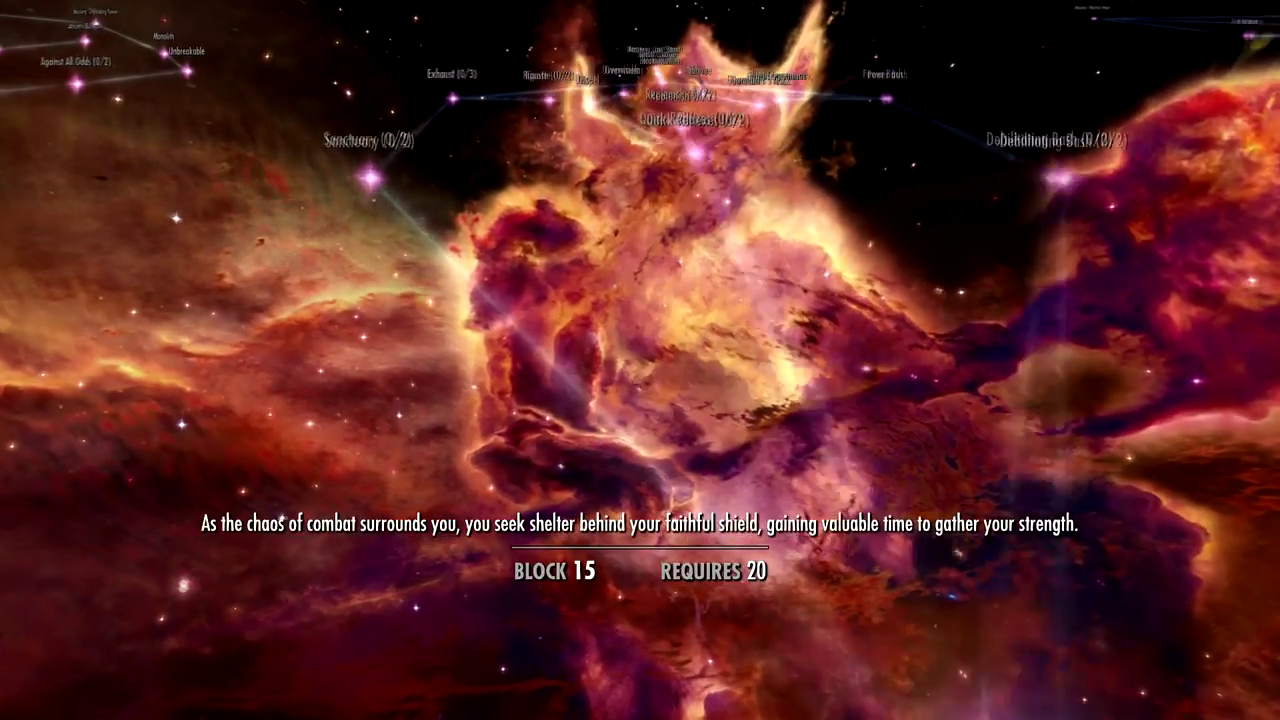
key("Down")
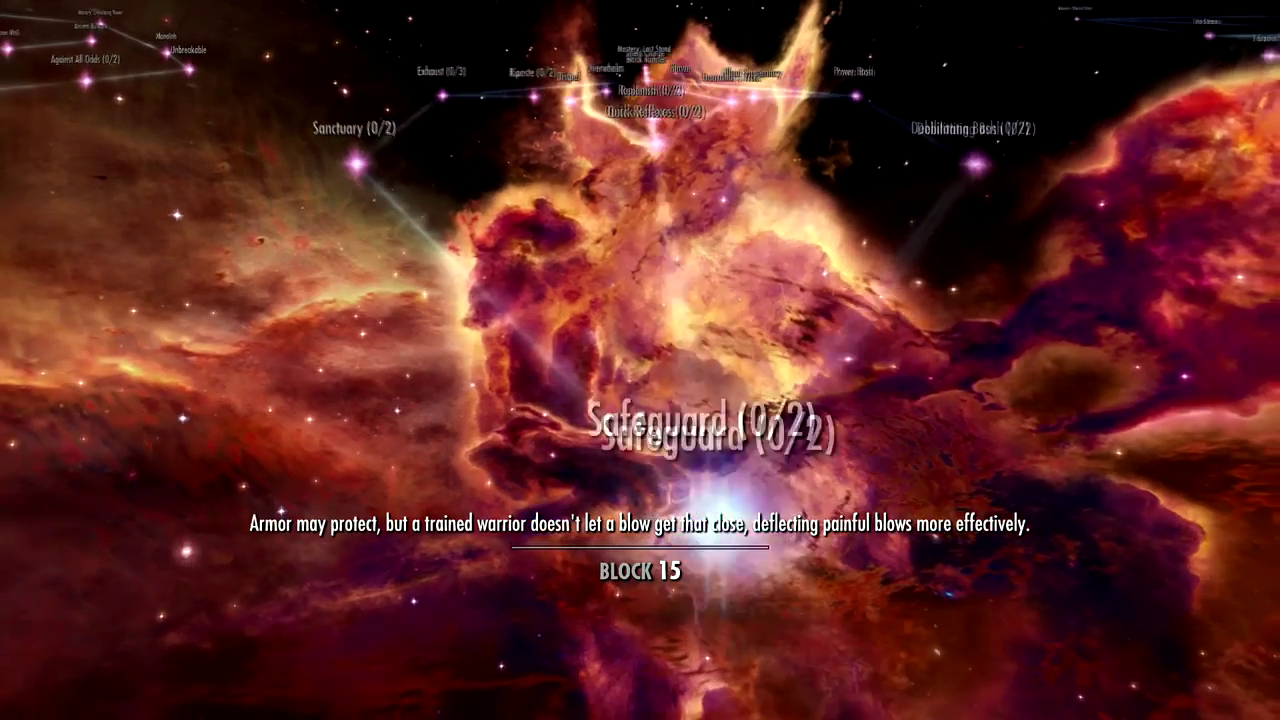
key("Down")
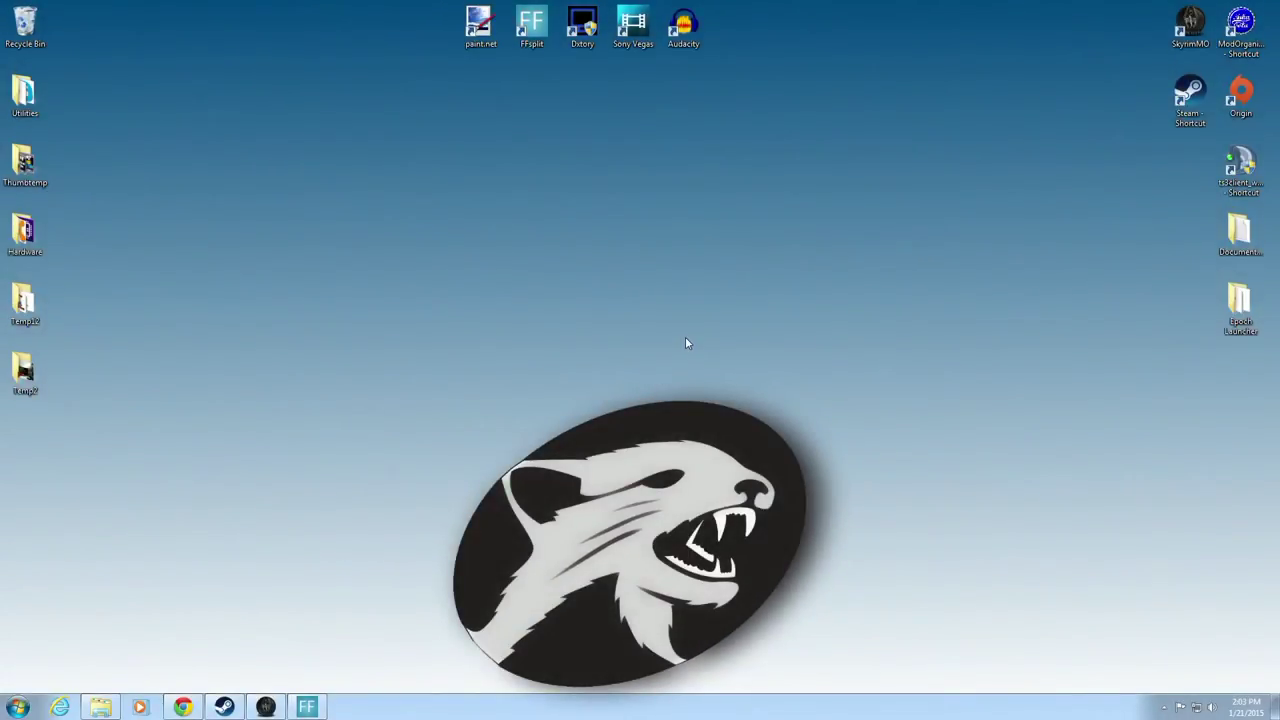
Switch to Mod Organizer and locate Extended UI.esp in the plugin load order
left_click(265, 707)
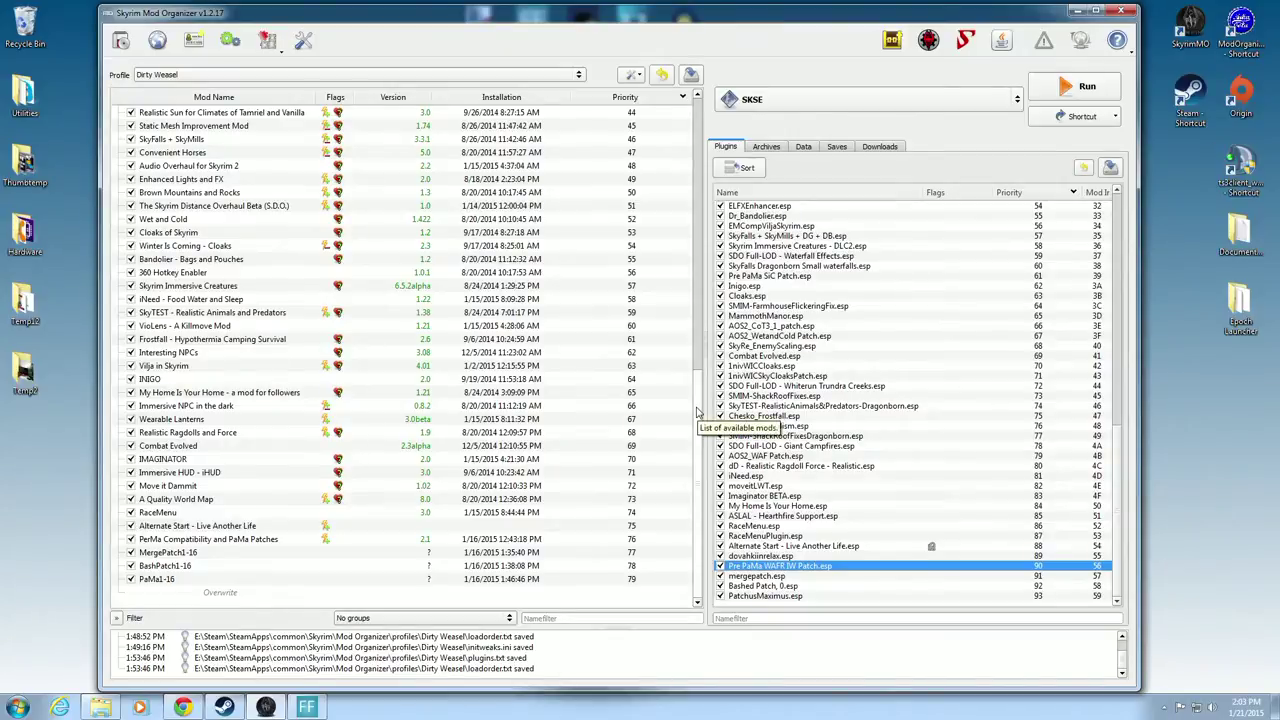
left_click_drag(697, 410, 697, 210)
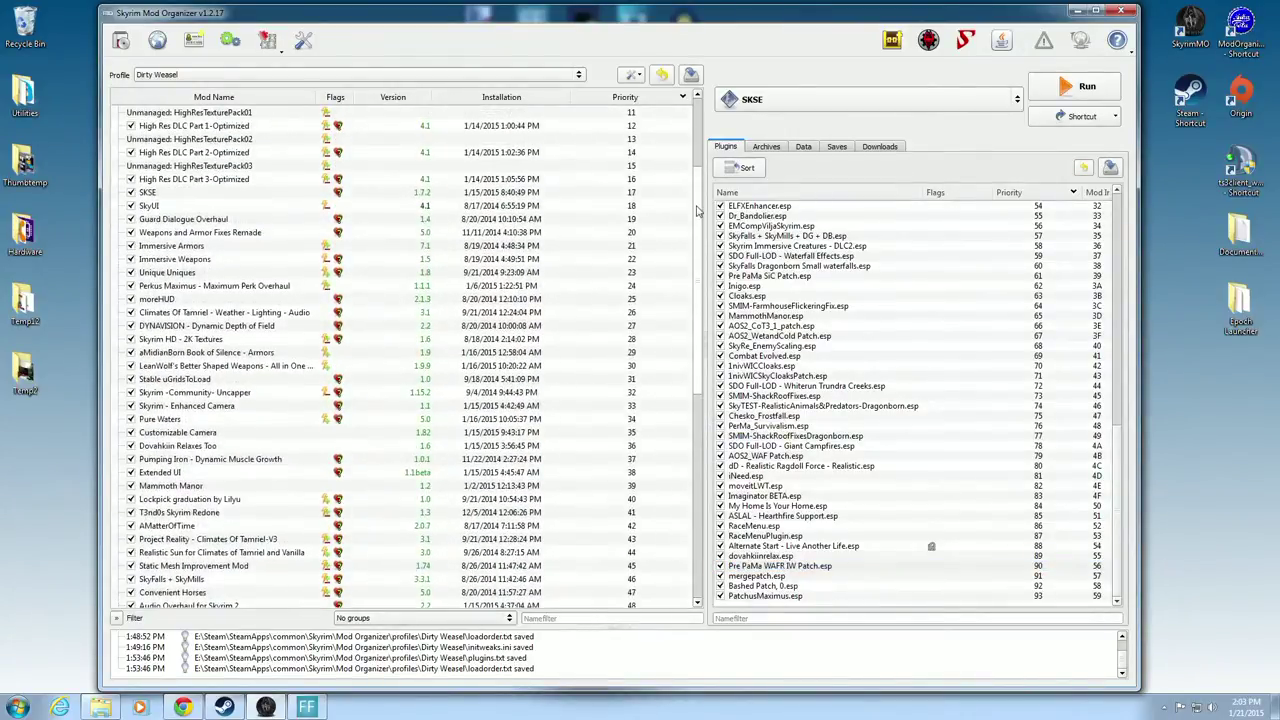
scroll(225, 455, "down", 2)
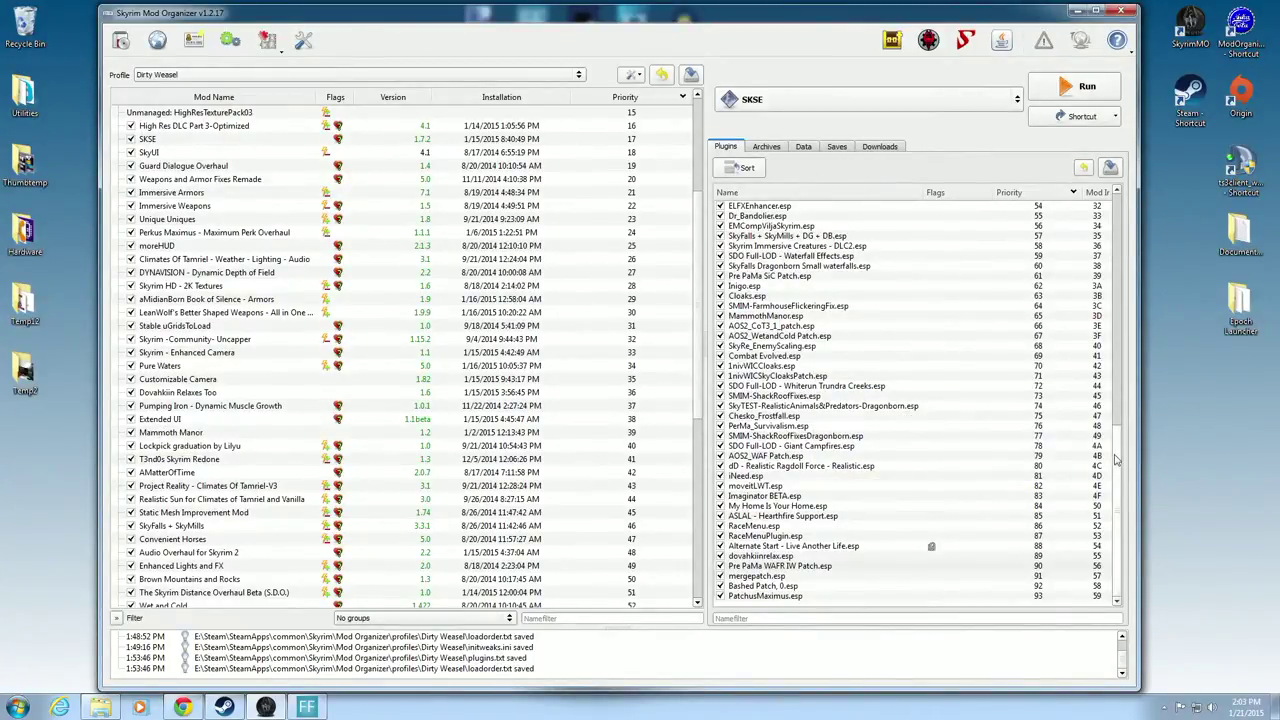
left_click_drag(1120, 456, 1120, 328)
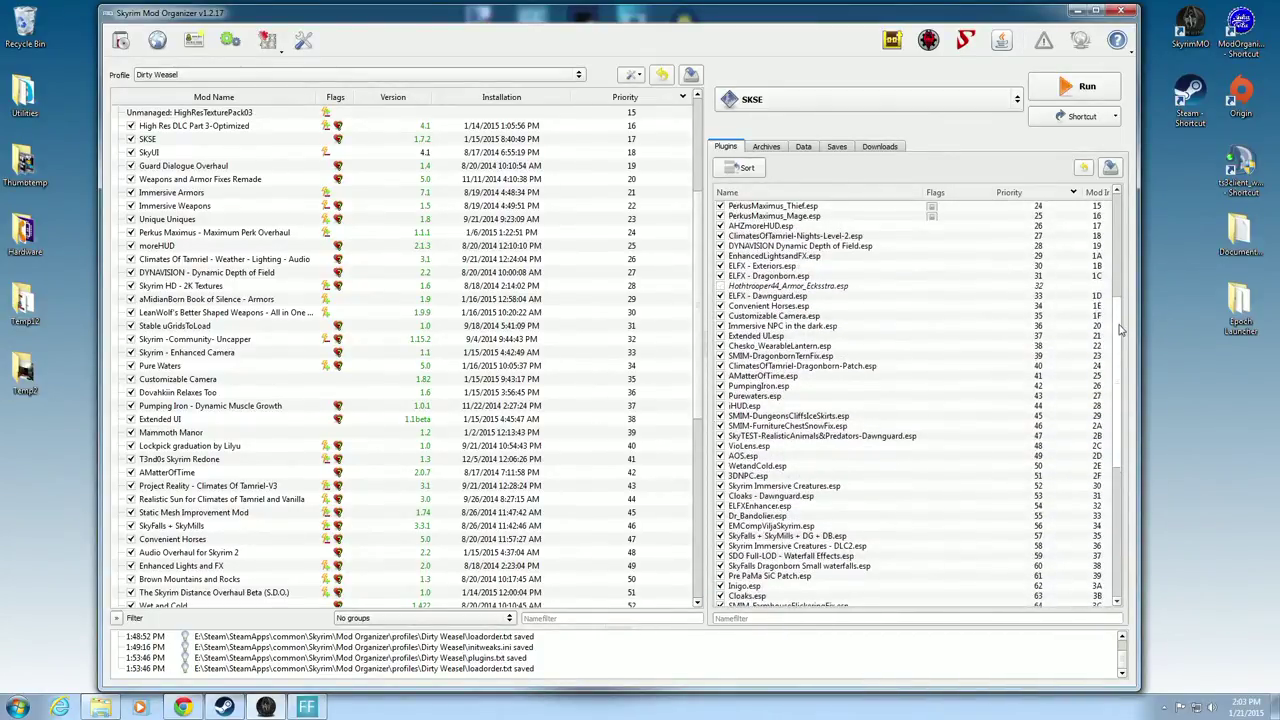
left_click(812, 337)
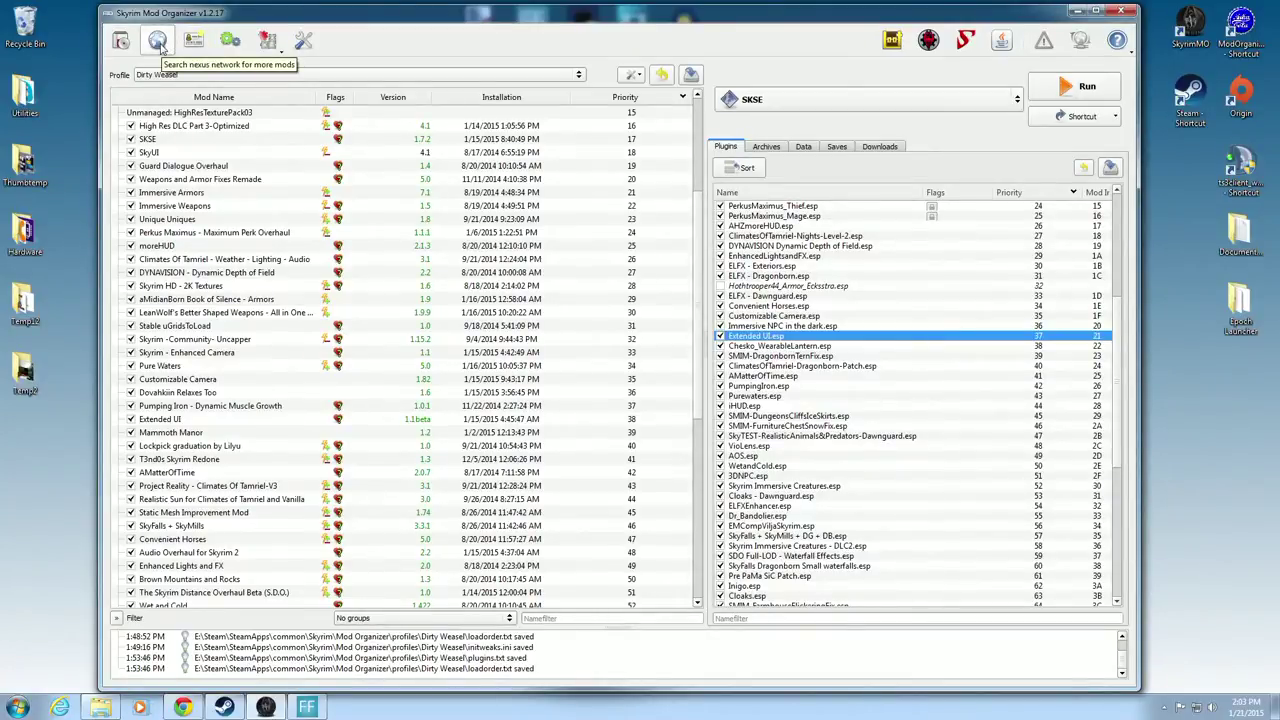
Switch to Chrome, show the Extended UI page on Nexus Mods and view its first screenshot enlarged
left_click(157, 42)
left_click(184, 707)
left_click(66, 10)
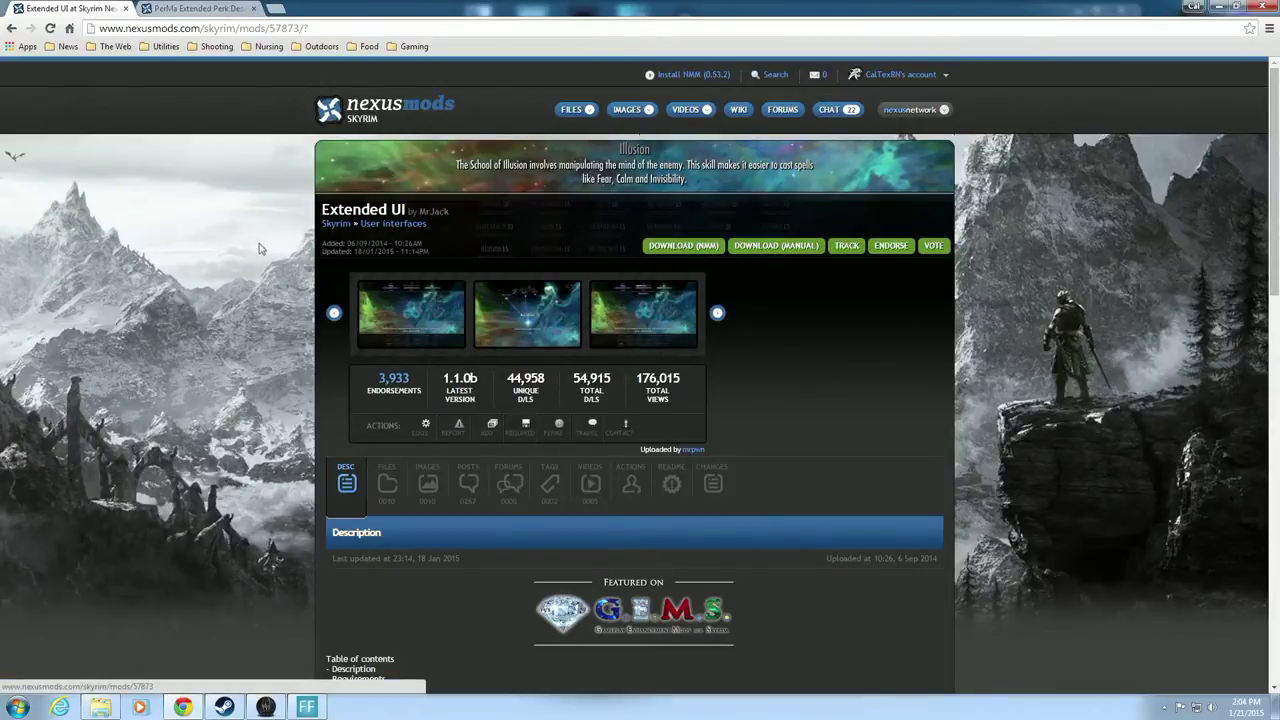
left_click(400, 318)
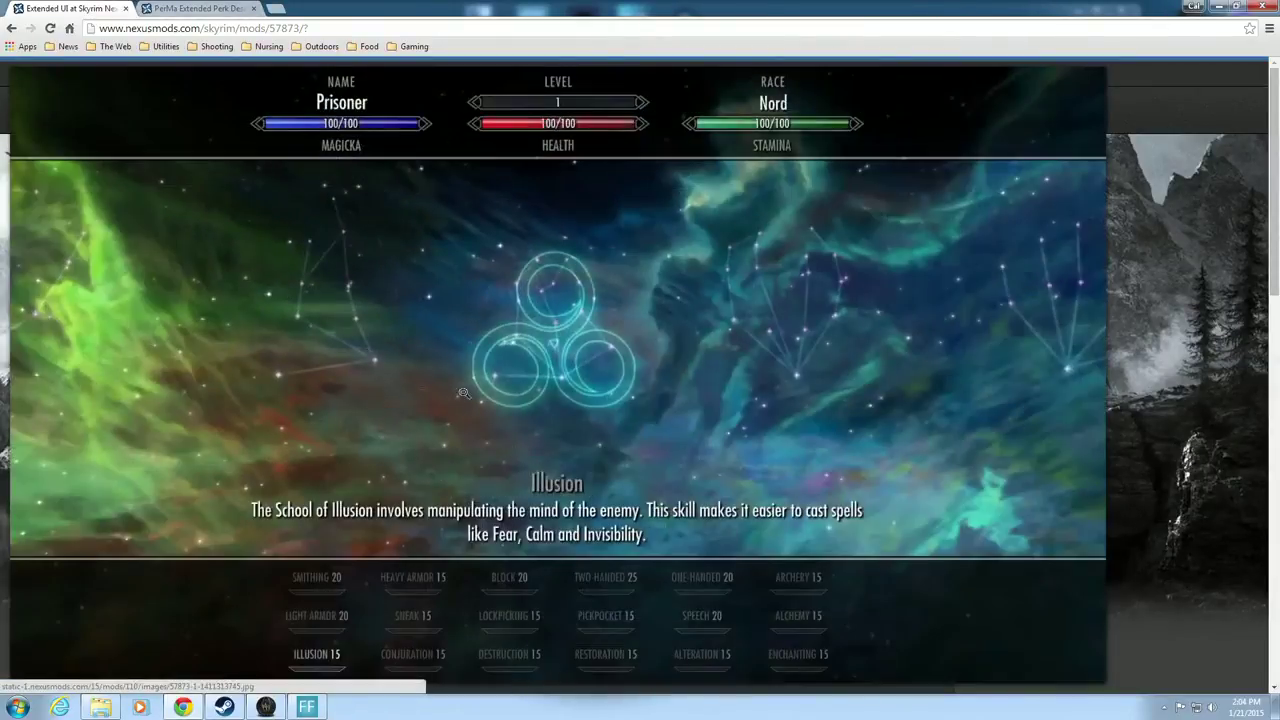
left_click(542, 444)
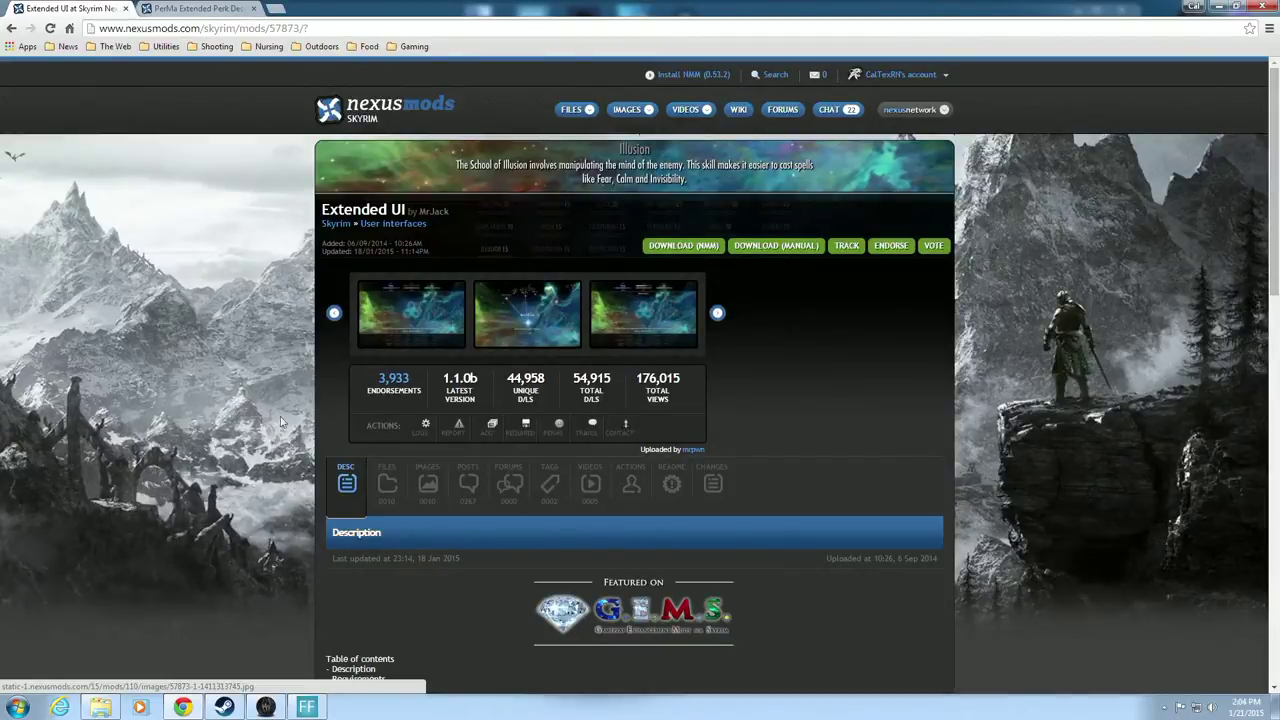
Look over the Extended UI description and show the mod's downloadable files
scroll(297, 391, "down", 3)
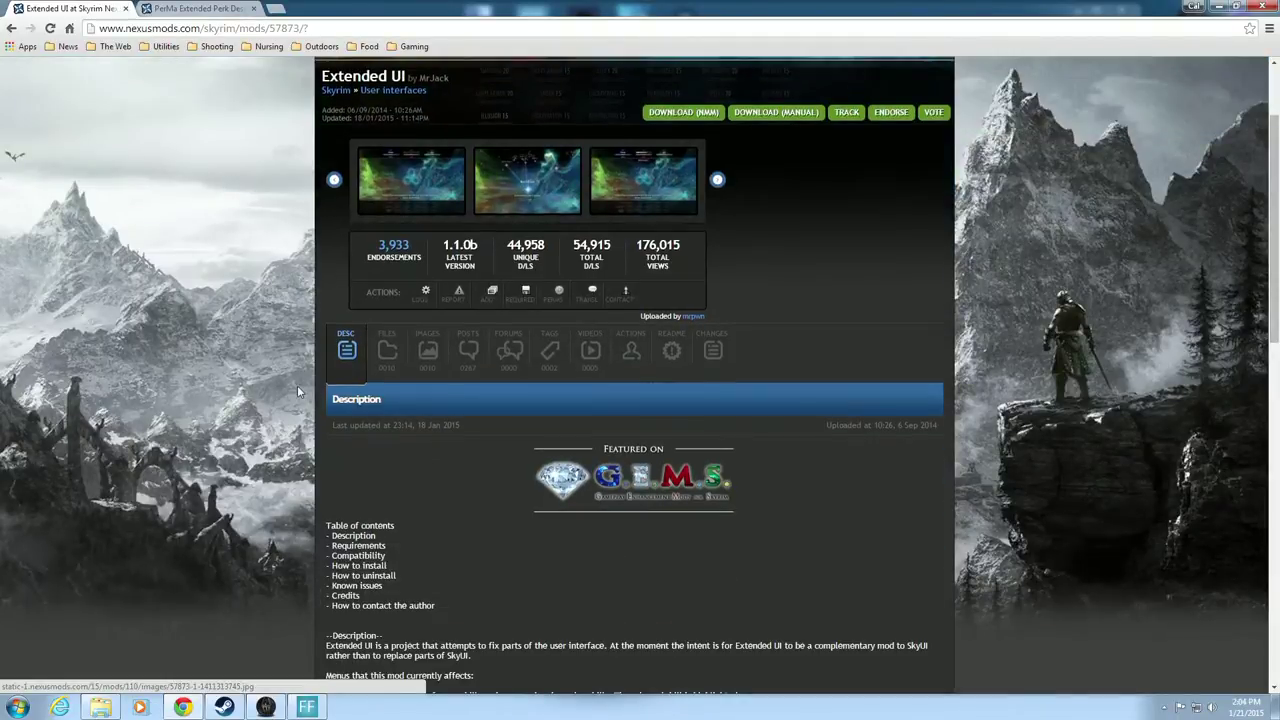
scroll(297, 391, "down", 1)
scroll(297, 391, "up", 3)
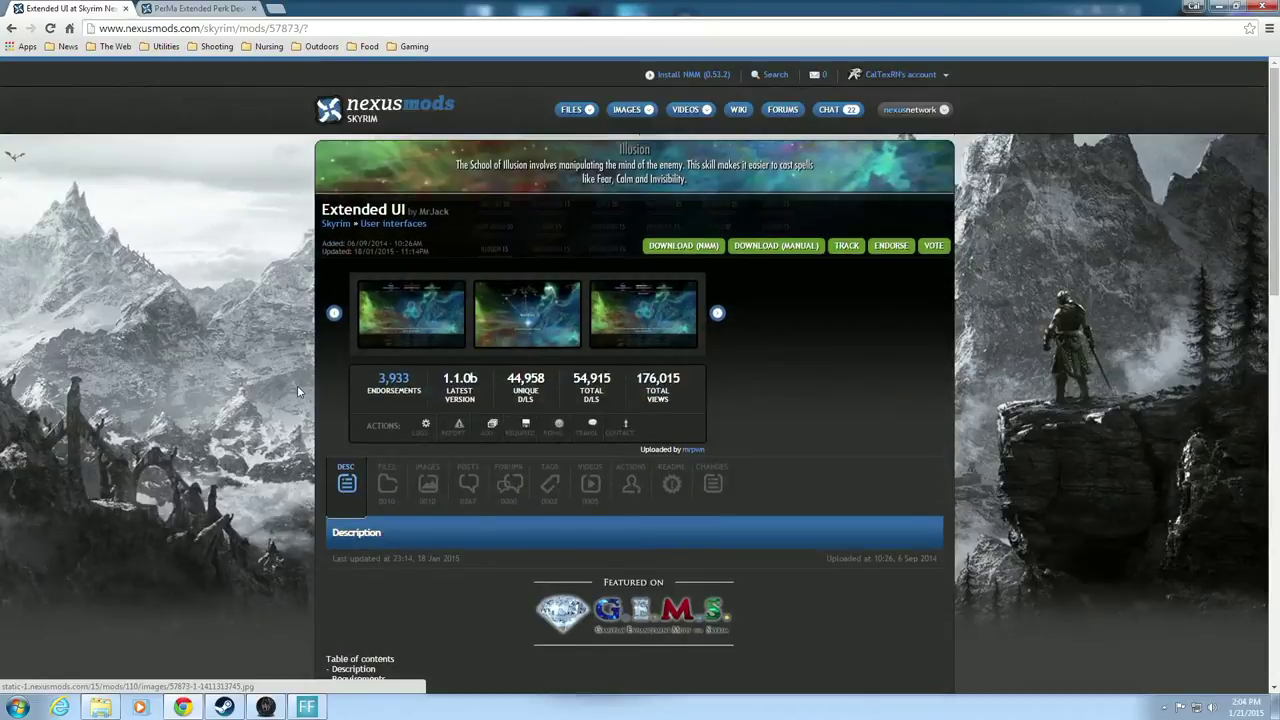
left_click(385, 485)
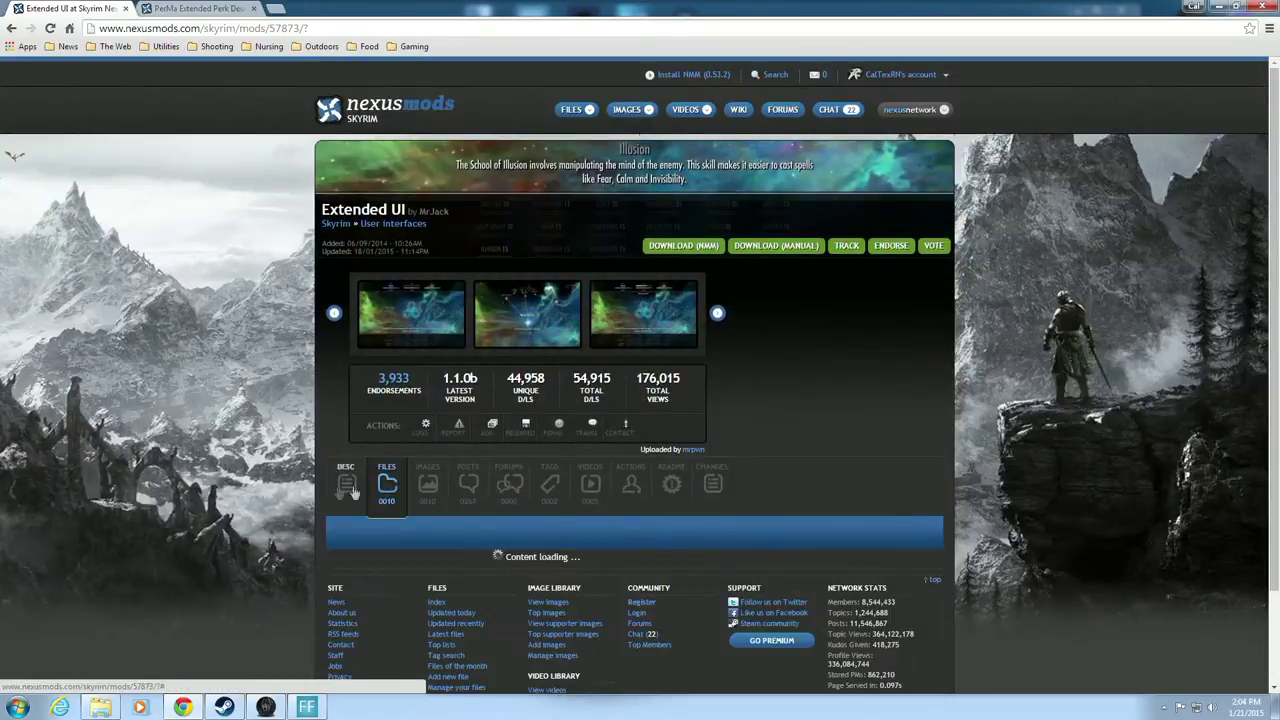
scroll(285, 435, "down", 5)
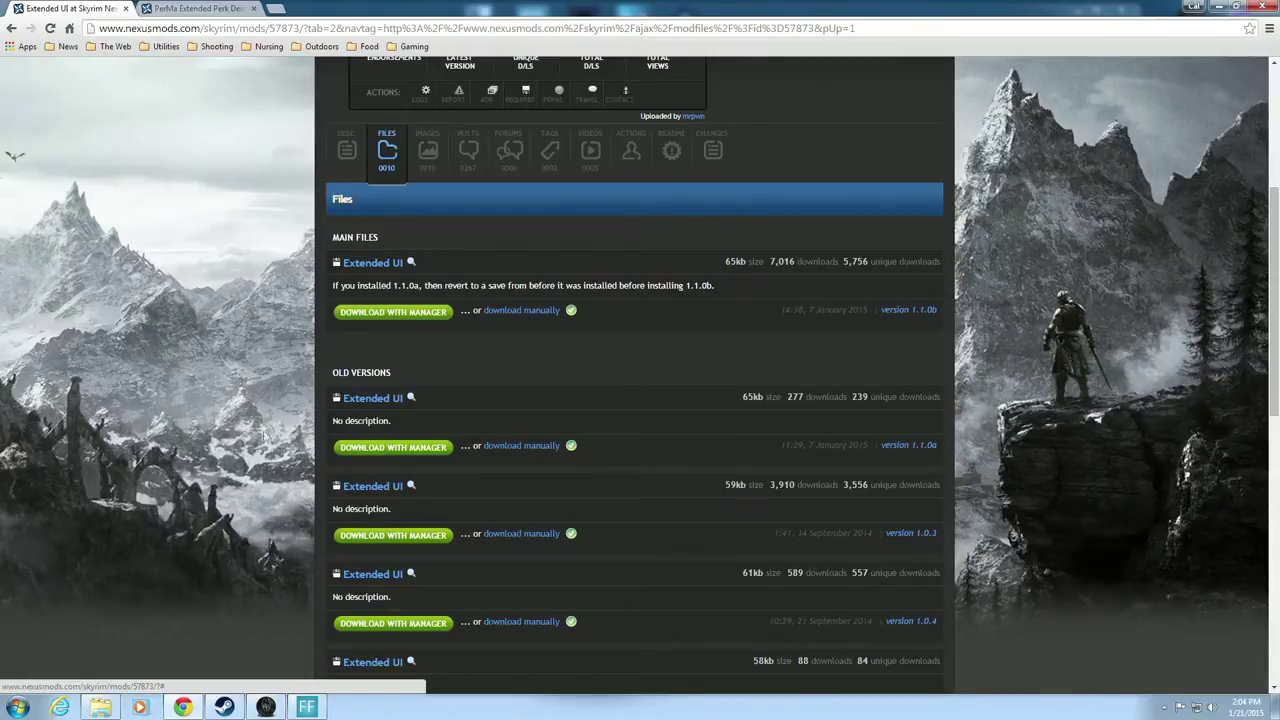
Locate the installed Extended UI entry in Mod Organizer's mod list and return to the browser
left_click(265, 707)
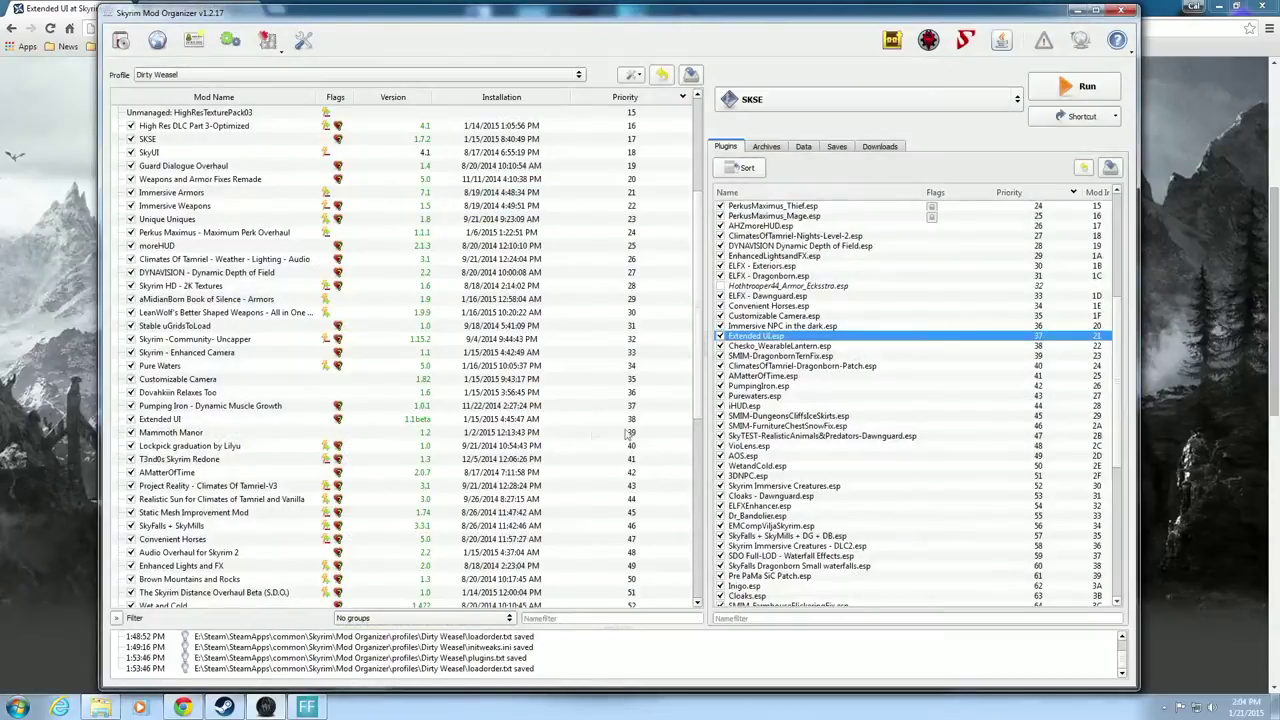
scroll(845, 391, "up", 2)
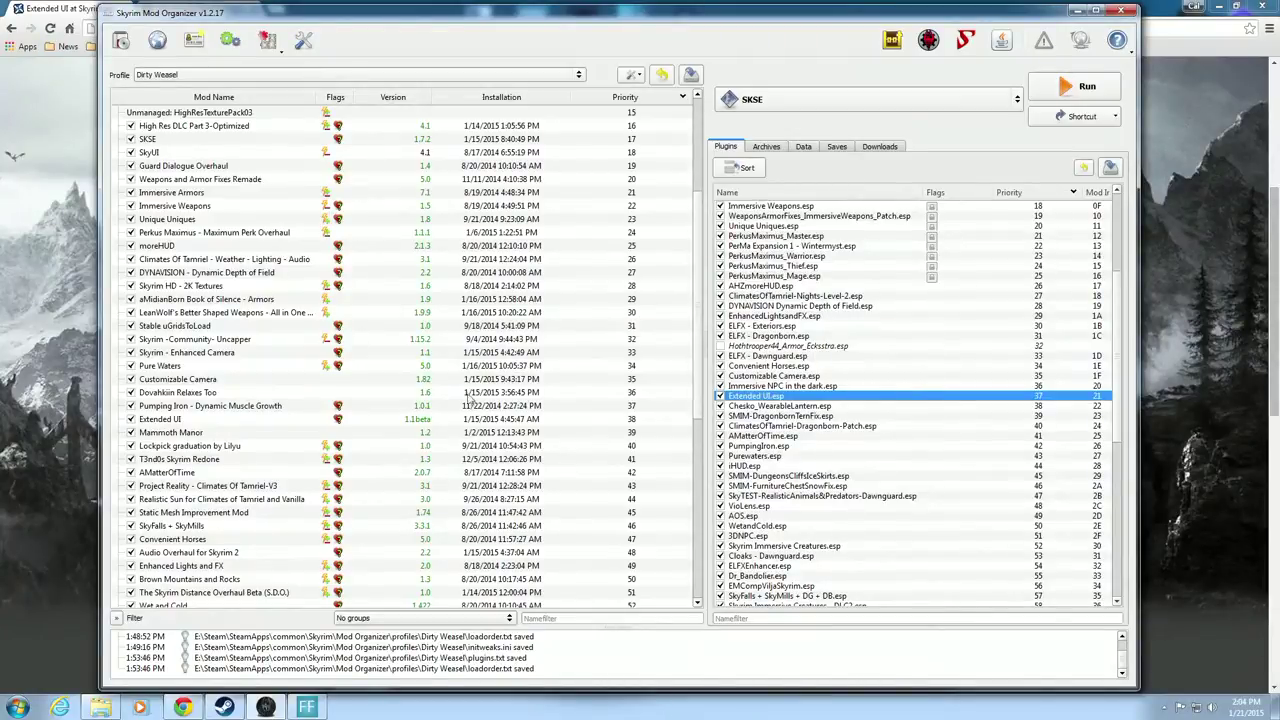
scroll(382, 430, "down", 1)
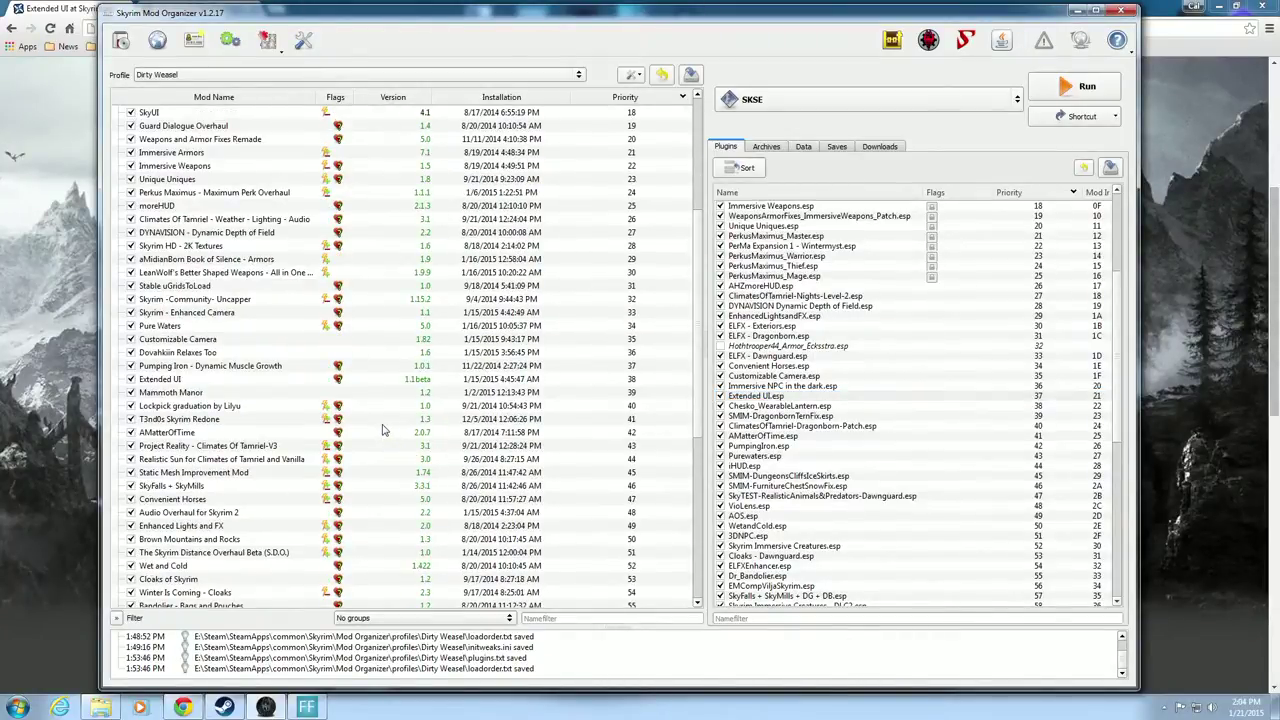
left_click(229, 381)
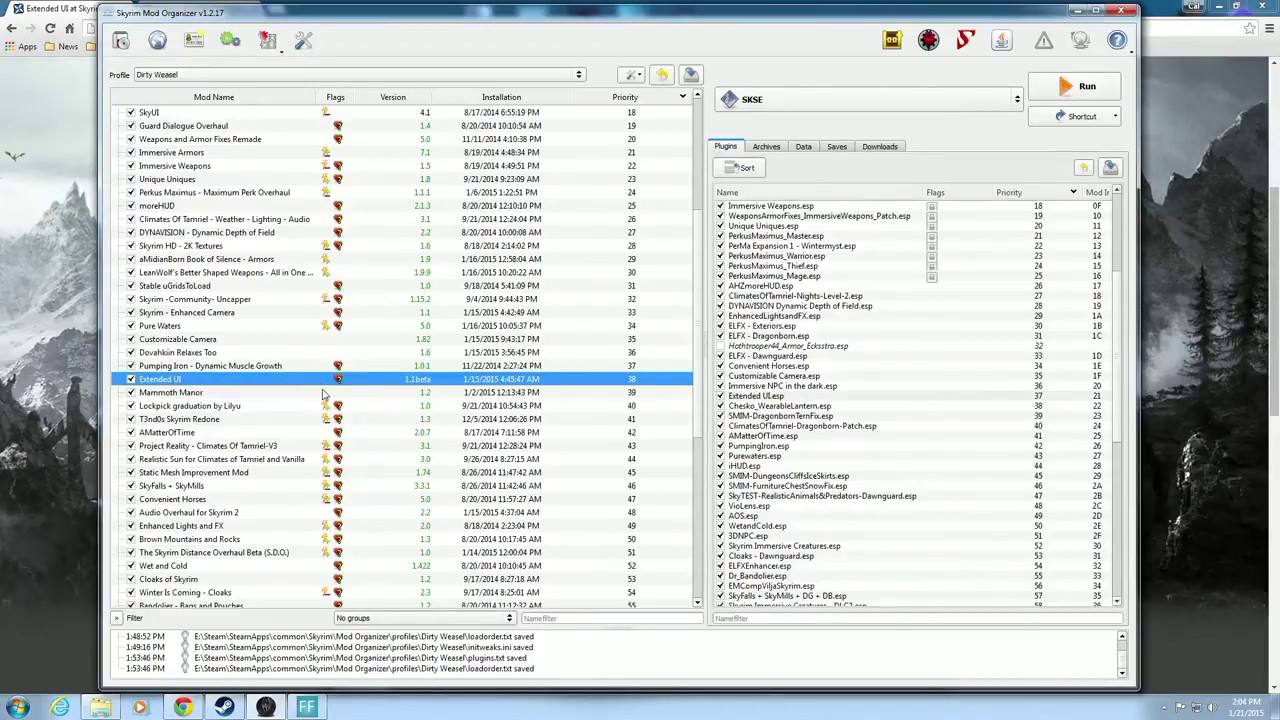
left_click(1078, 15)
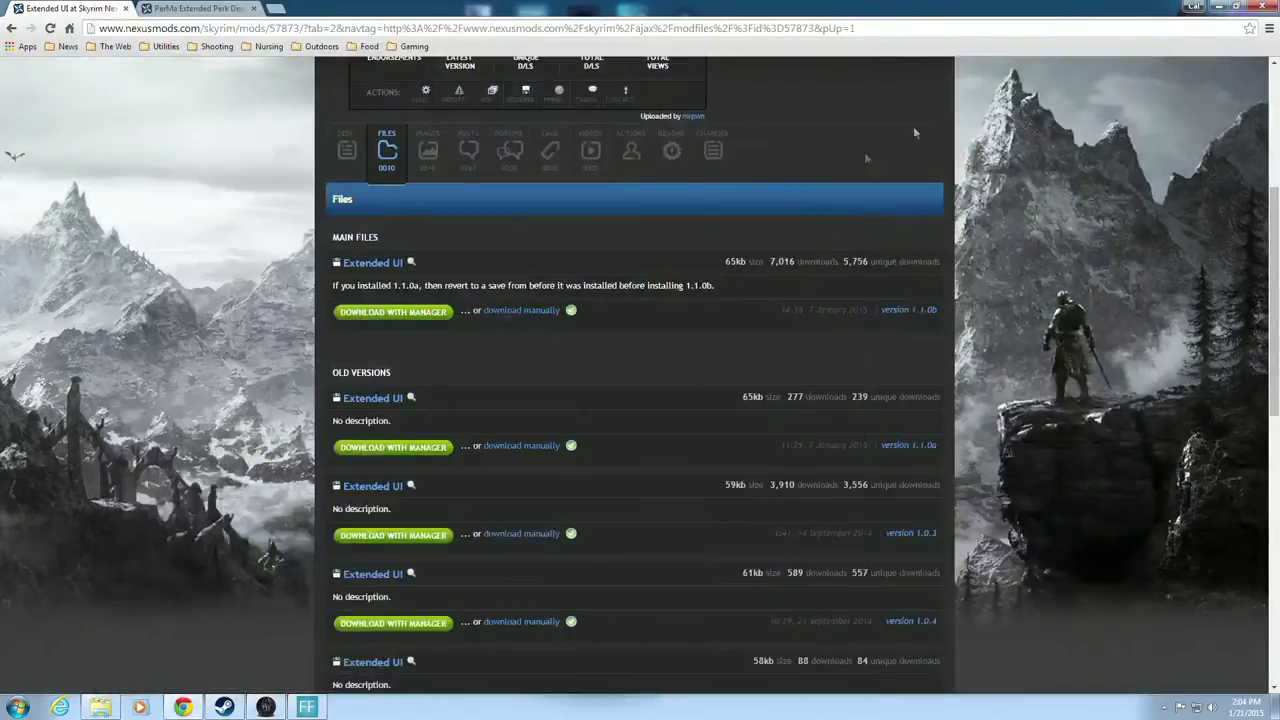
Read the PerMa Extended Perk Descriptions page, covering its requirement, the perk text comparison and the installation instructions
left_click(197, 8)
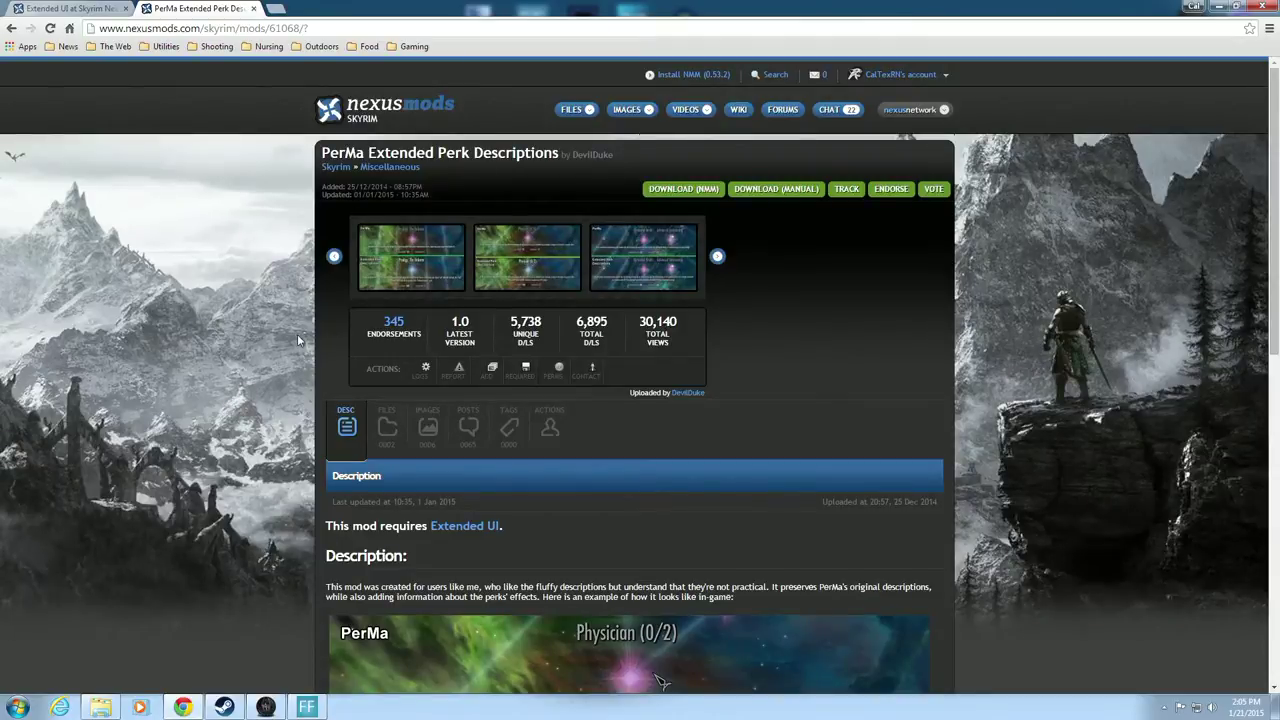
scroll(297, 340, "down", 1)
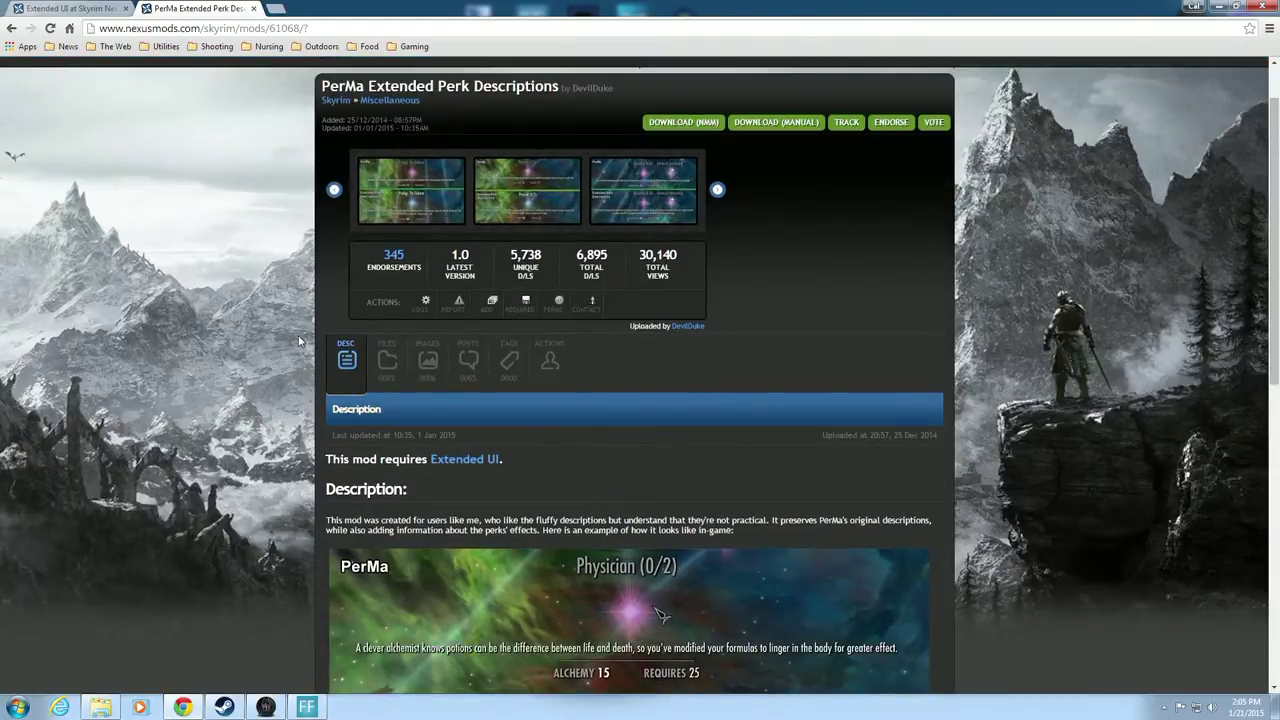
scroll(298, 341, "down", 1)
scroll(298, 341, "up", 1)
scroll(312, 334, "down", 1)
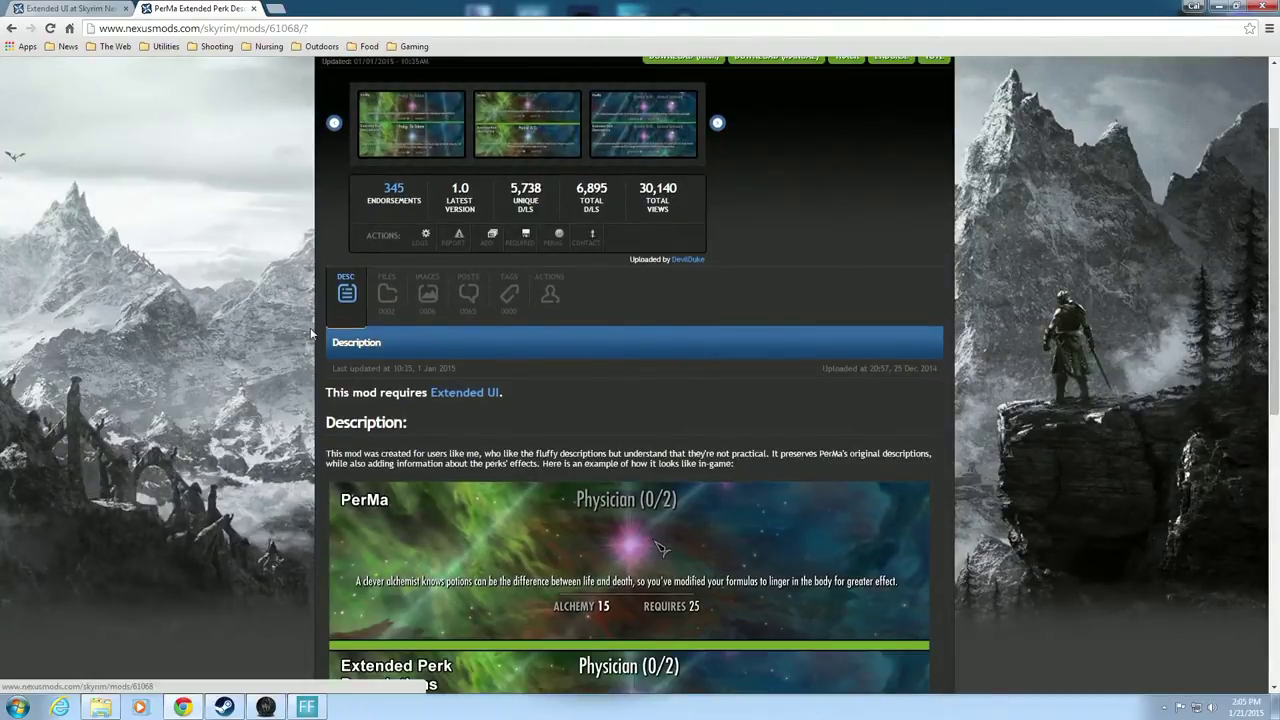
scroll(311, 334, "down", 4)
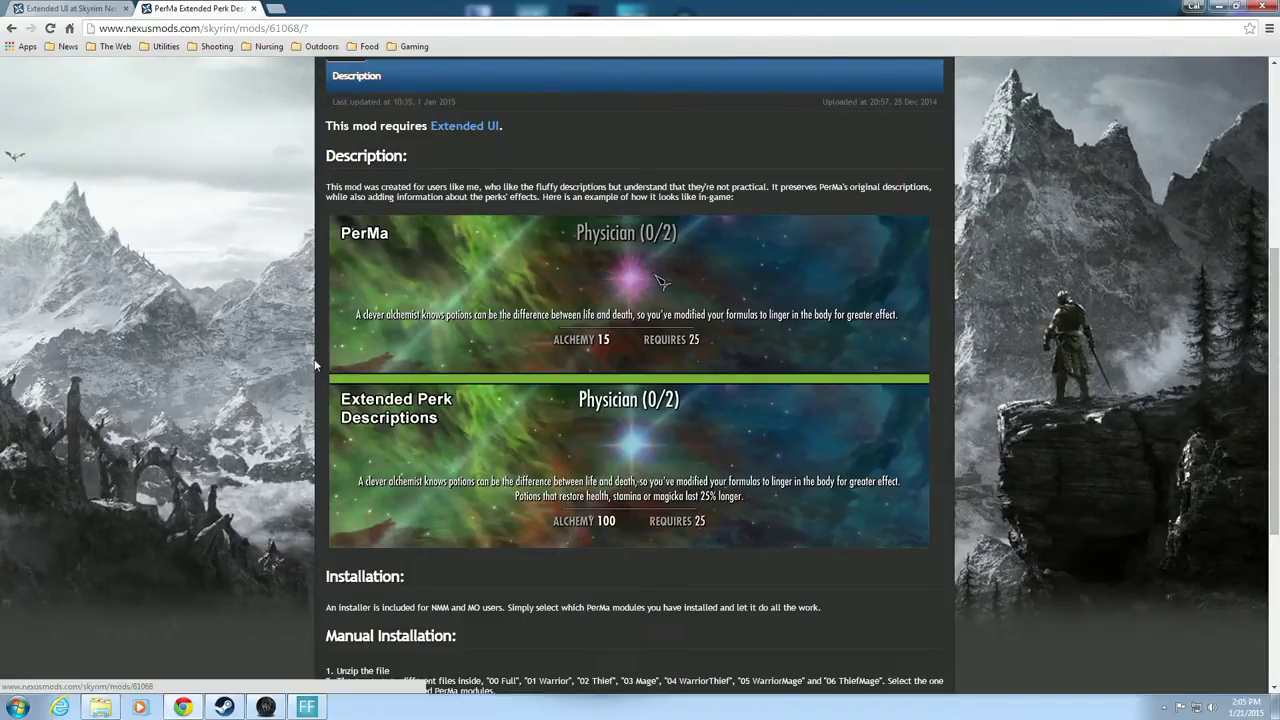
scroll(314, 366, "down", 2)
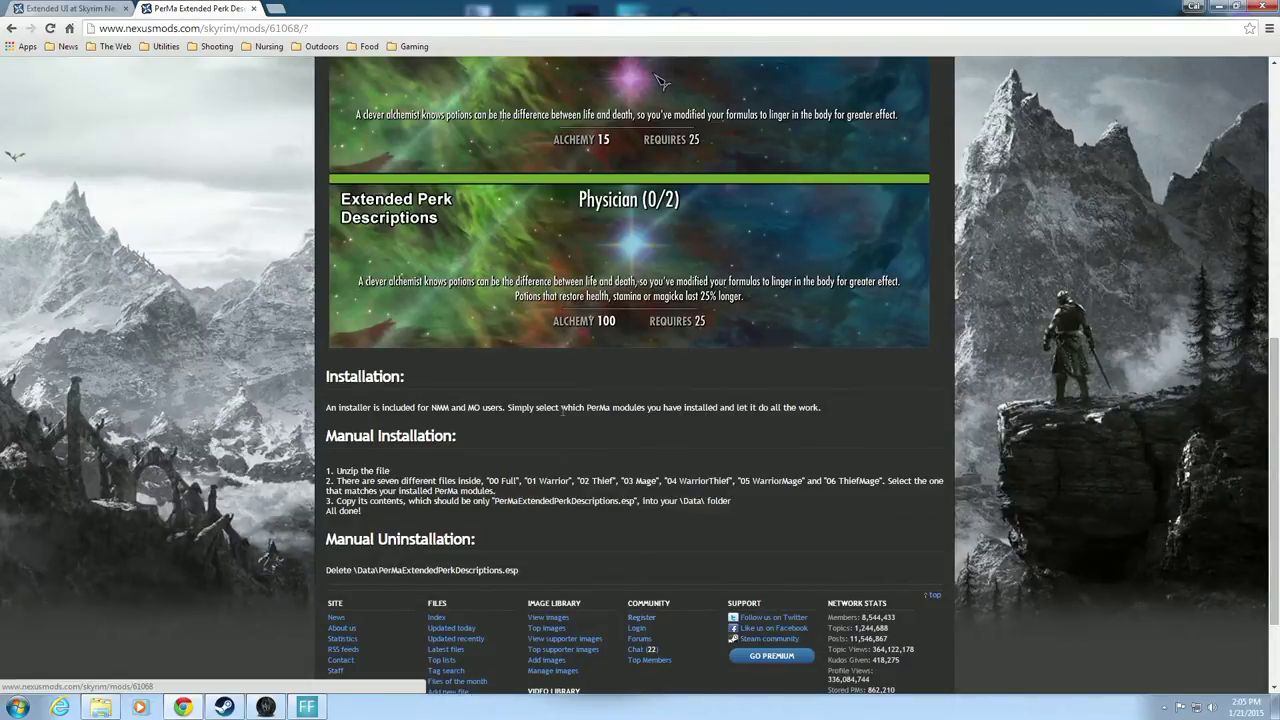
Download the main file PerMa Extended Perk Descriptions 1.0 with the mod manager, accepting the requirements notice, and switch to Mod Organizer
scroll(318, 410, "up", 5)
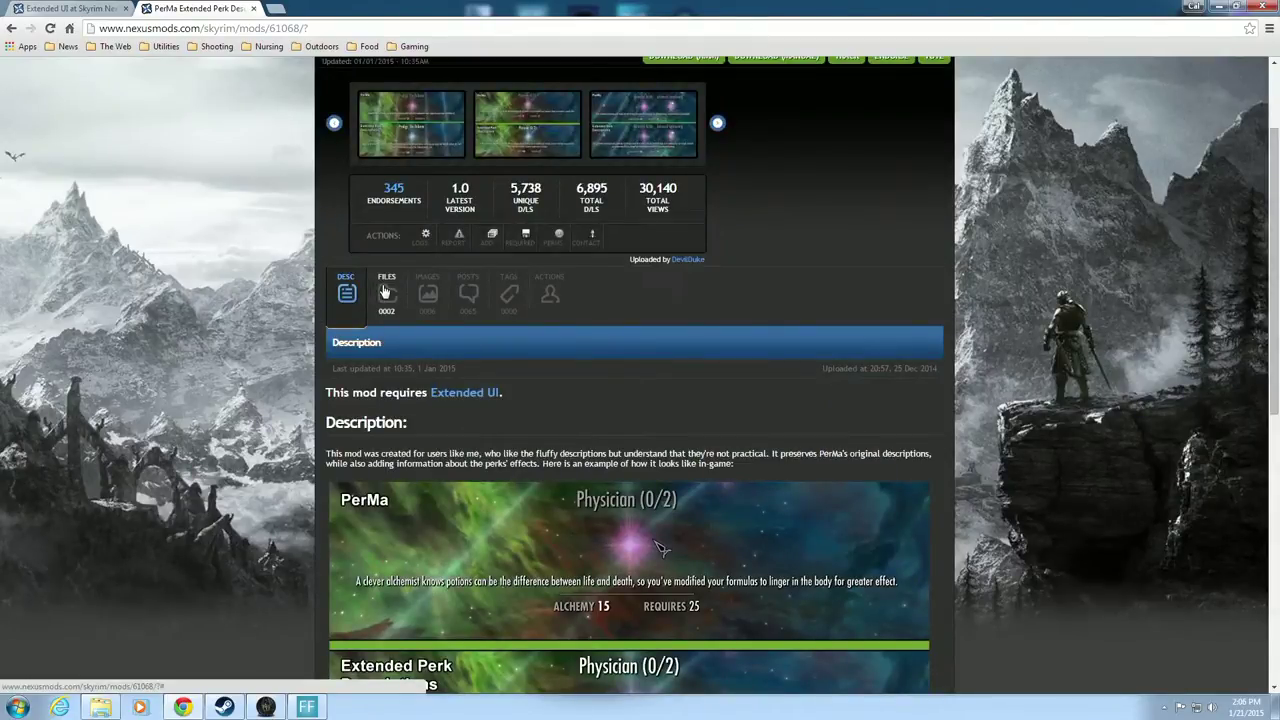
left_click(385, 291)
scroll(273, 339, "down", 2)
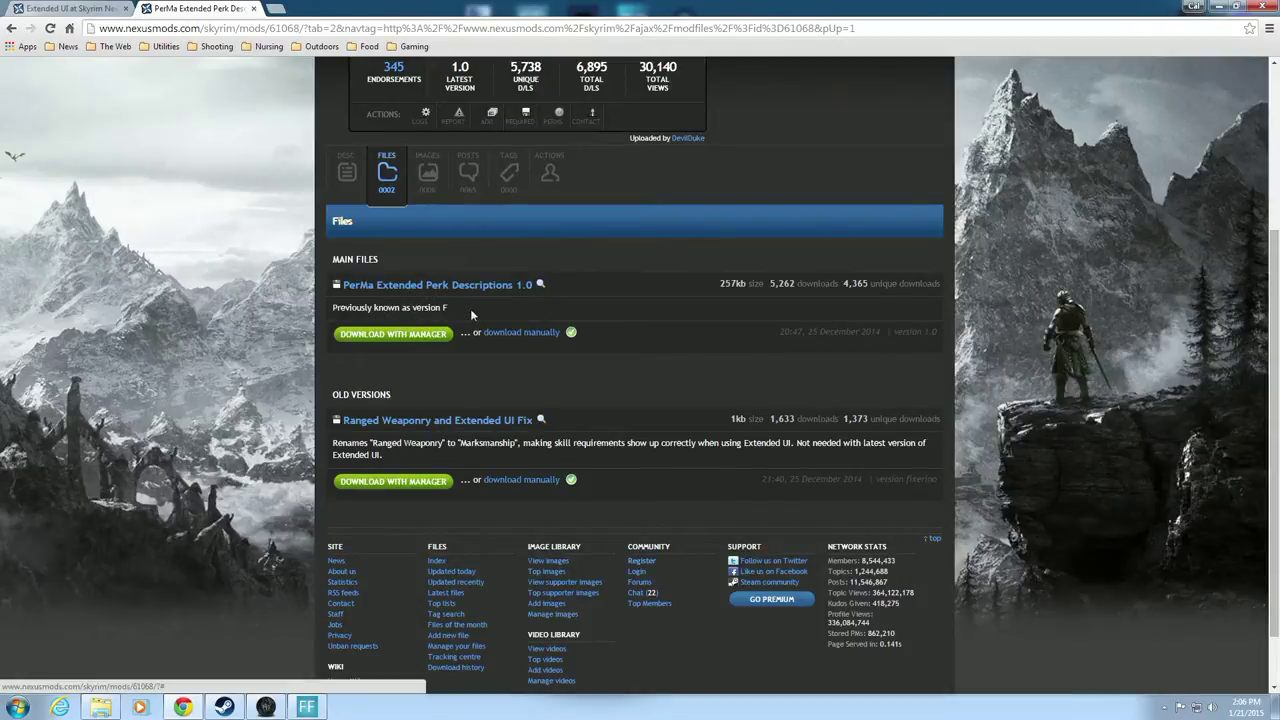
left_click(385, 338)
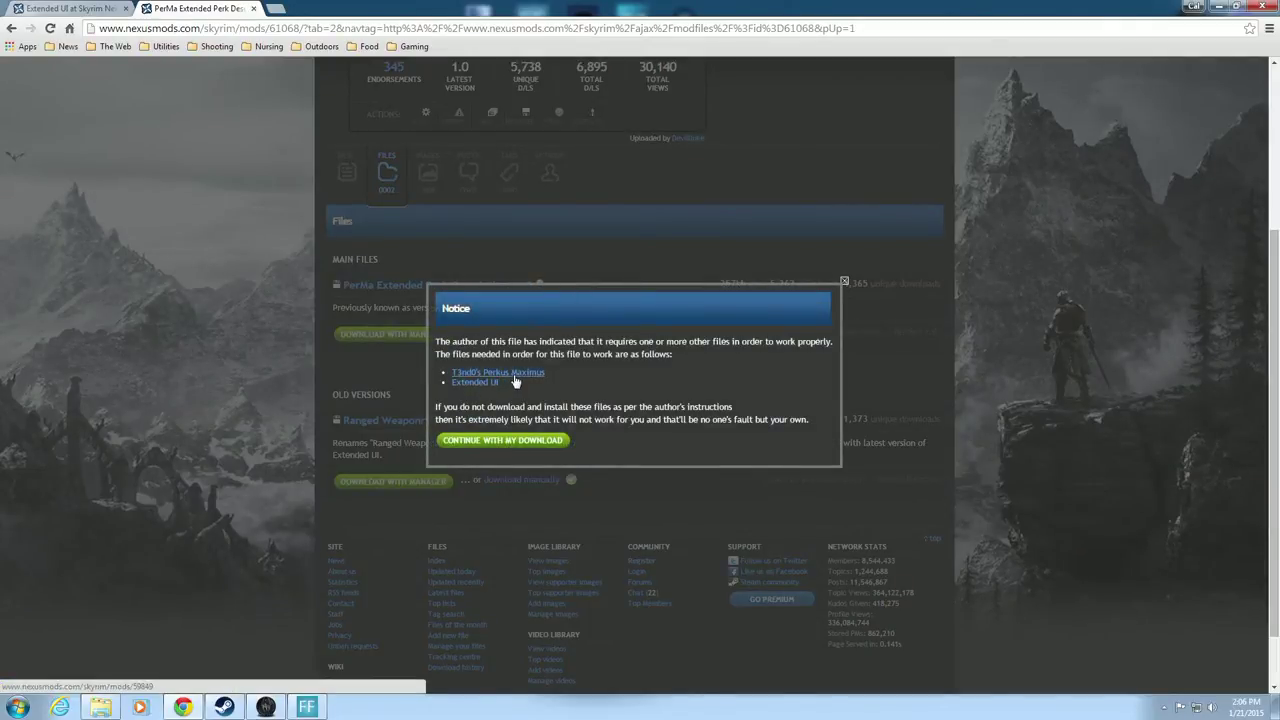
left_click(478, 442)
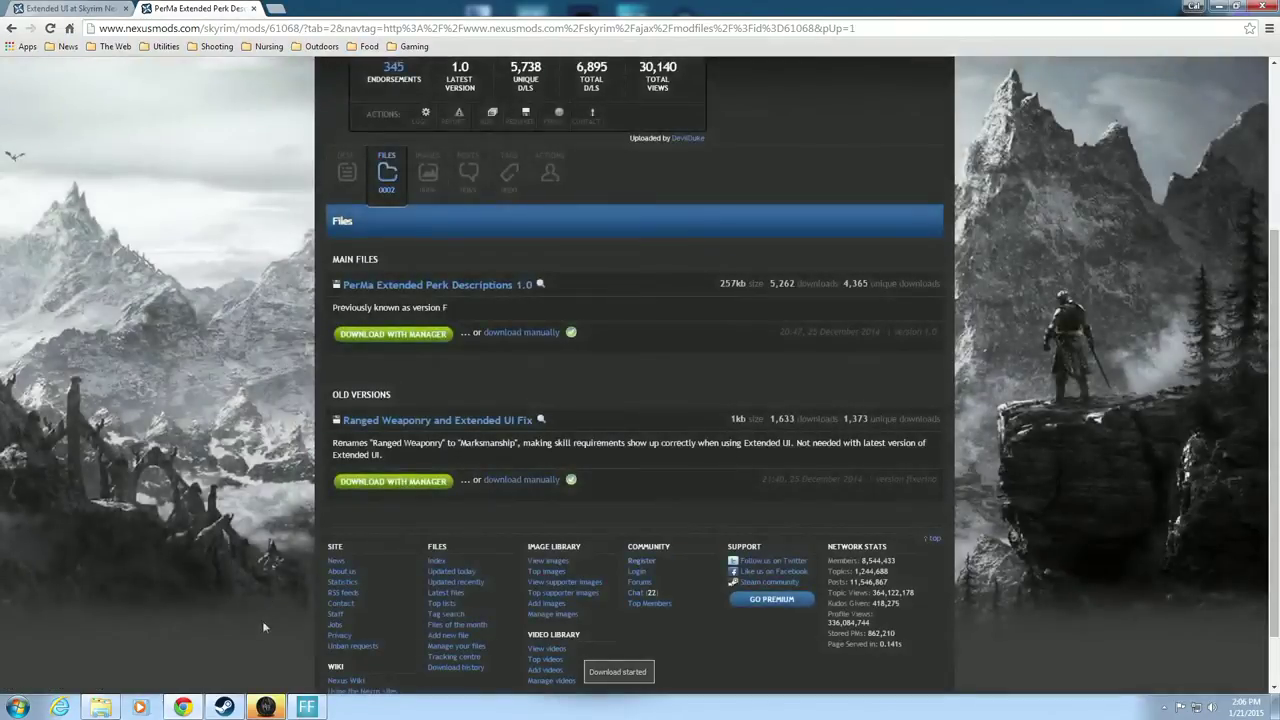
left_click(265, 707)
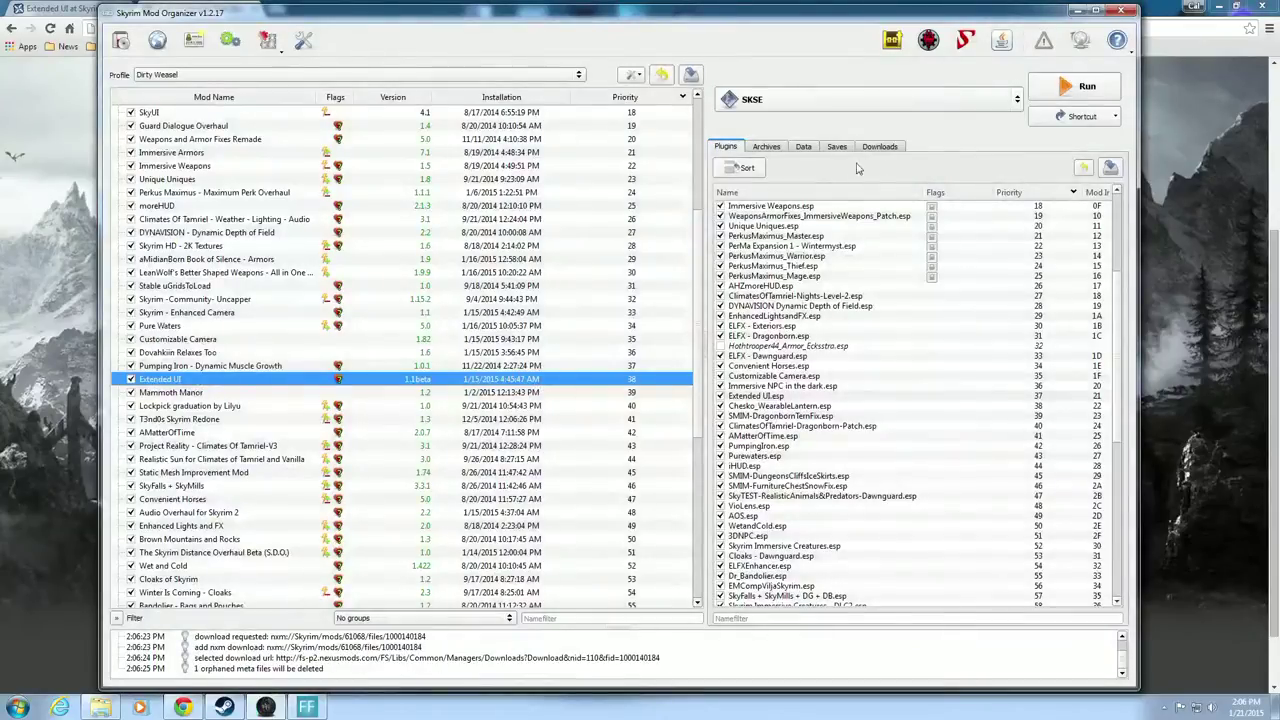
Check the finished download in Mod Organizer, and compare the Extended UI main file's version on its web page with the installed version
left_click(873, 147)
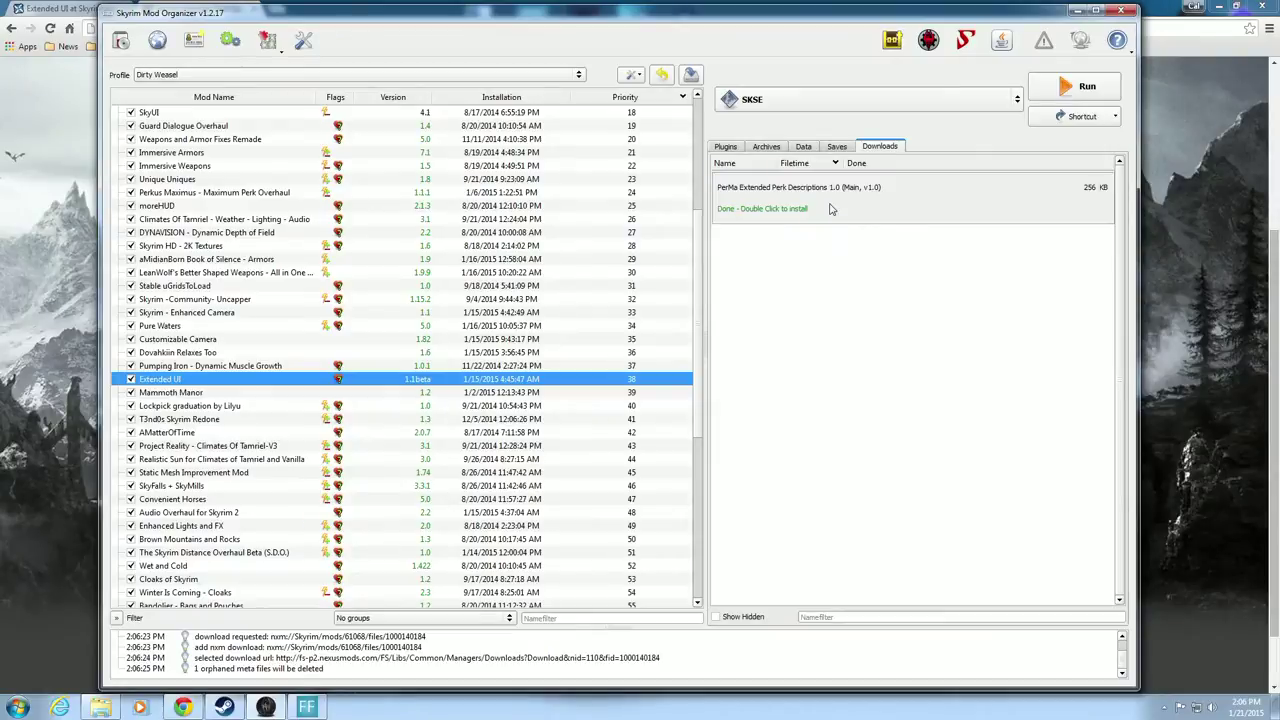
left_click(1104, 11)
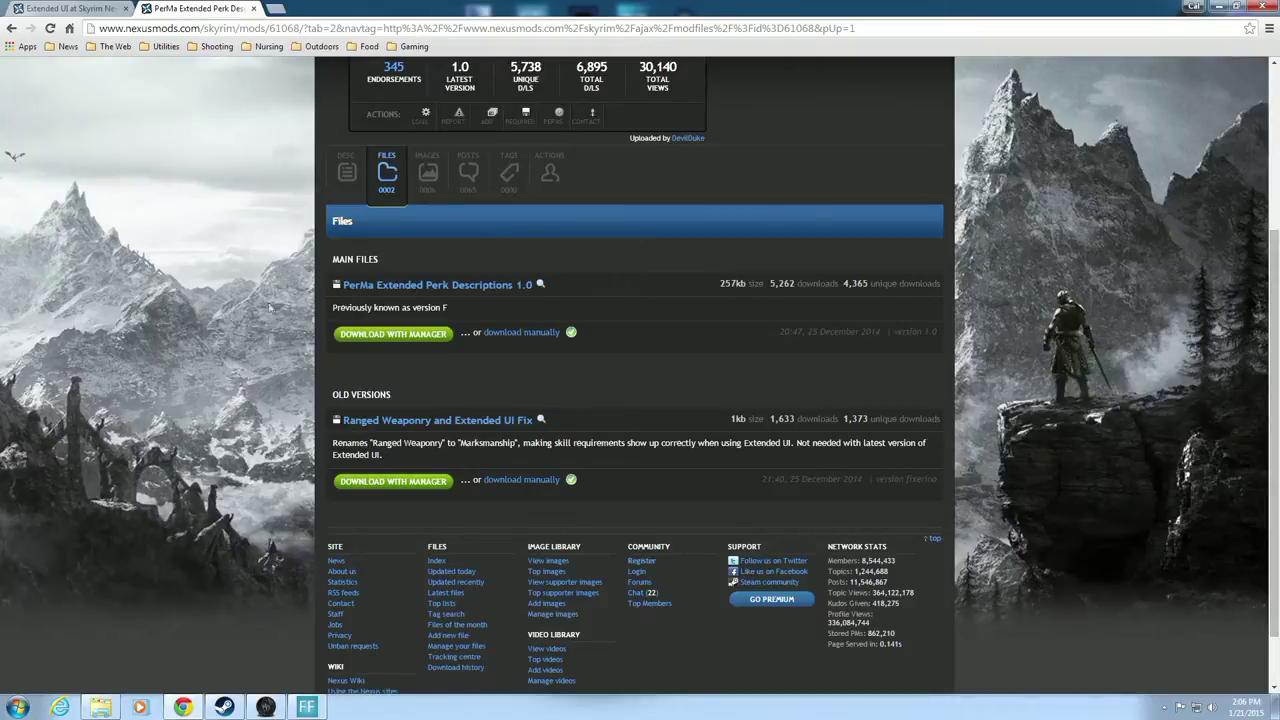
left_click(55, 8)
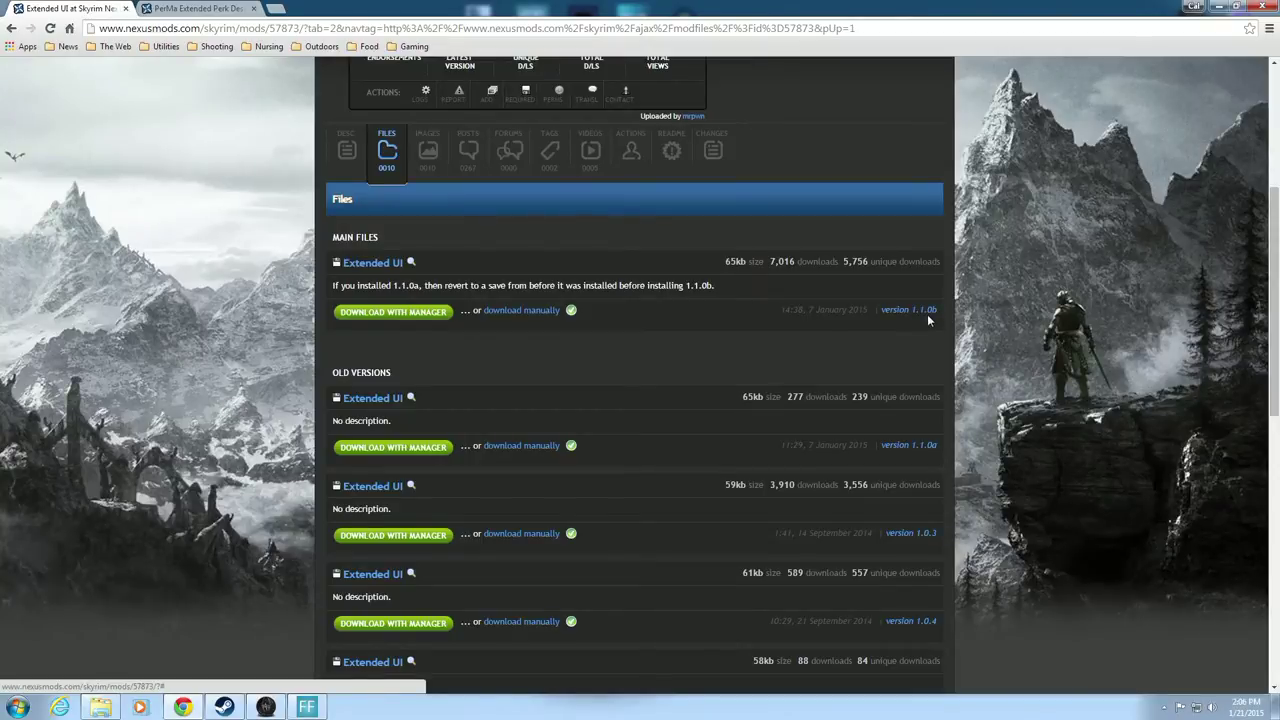
left_click(270, 707)
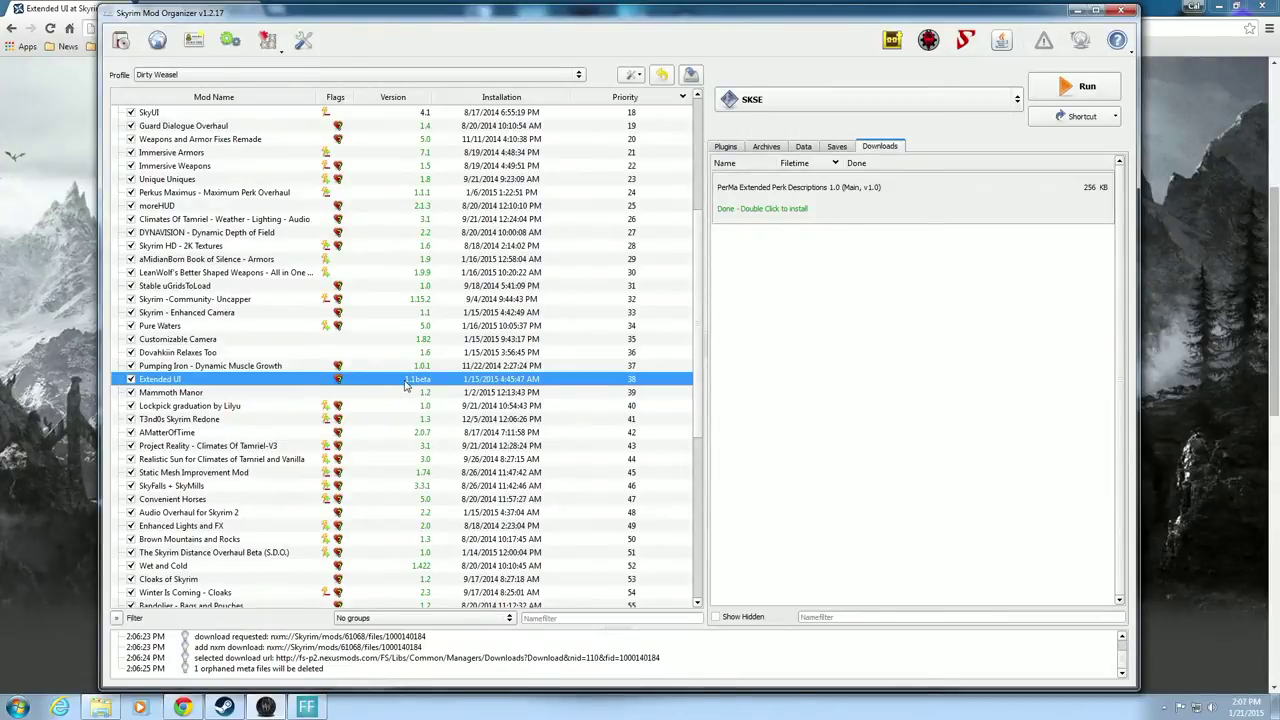
mouse_move(418, 386)
left_click(1077, 10)
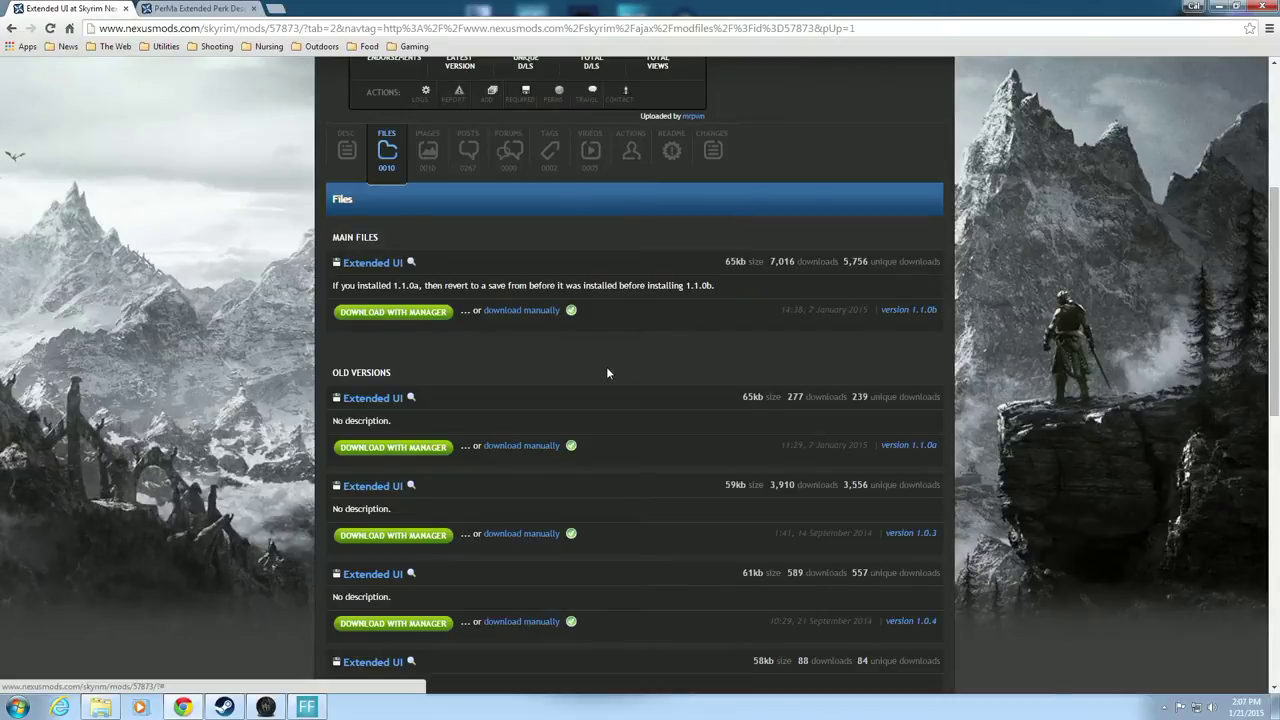
Review the main and old files offered on the Extended UI and PerMa Extended Perk Descriptions pages
scroll(606, 367, "up", 1)
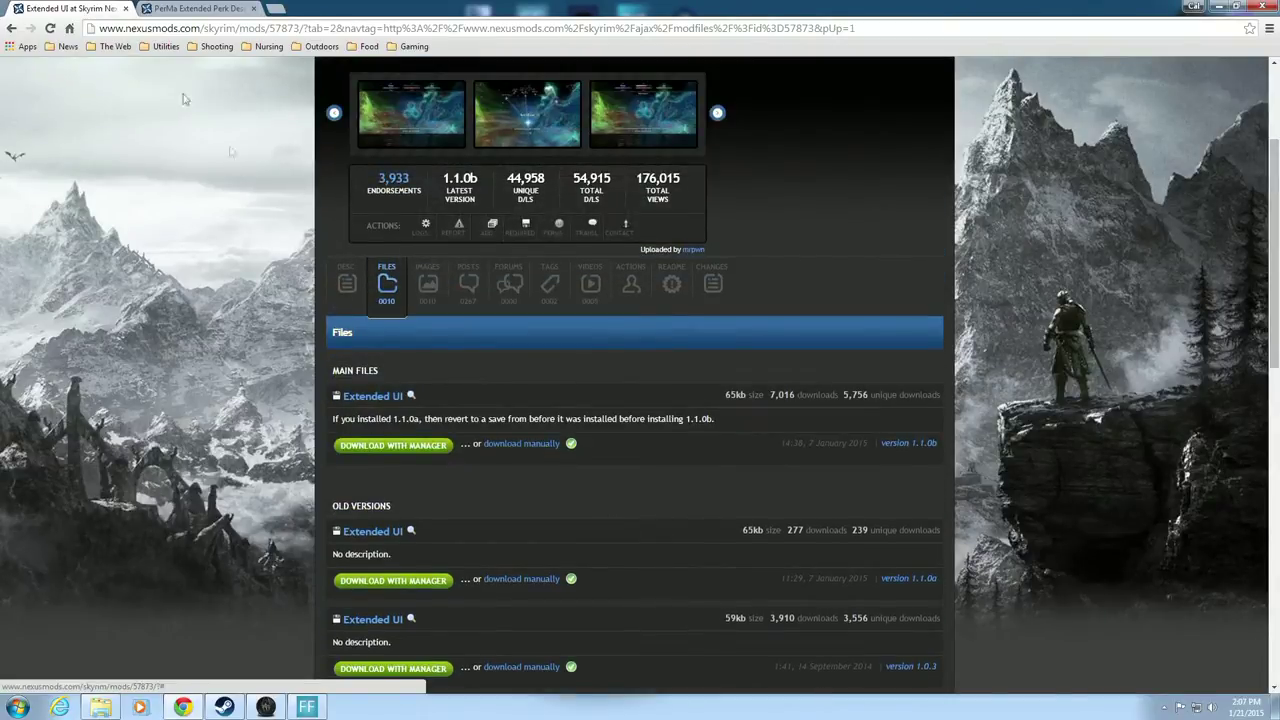
left_click(190, 9)
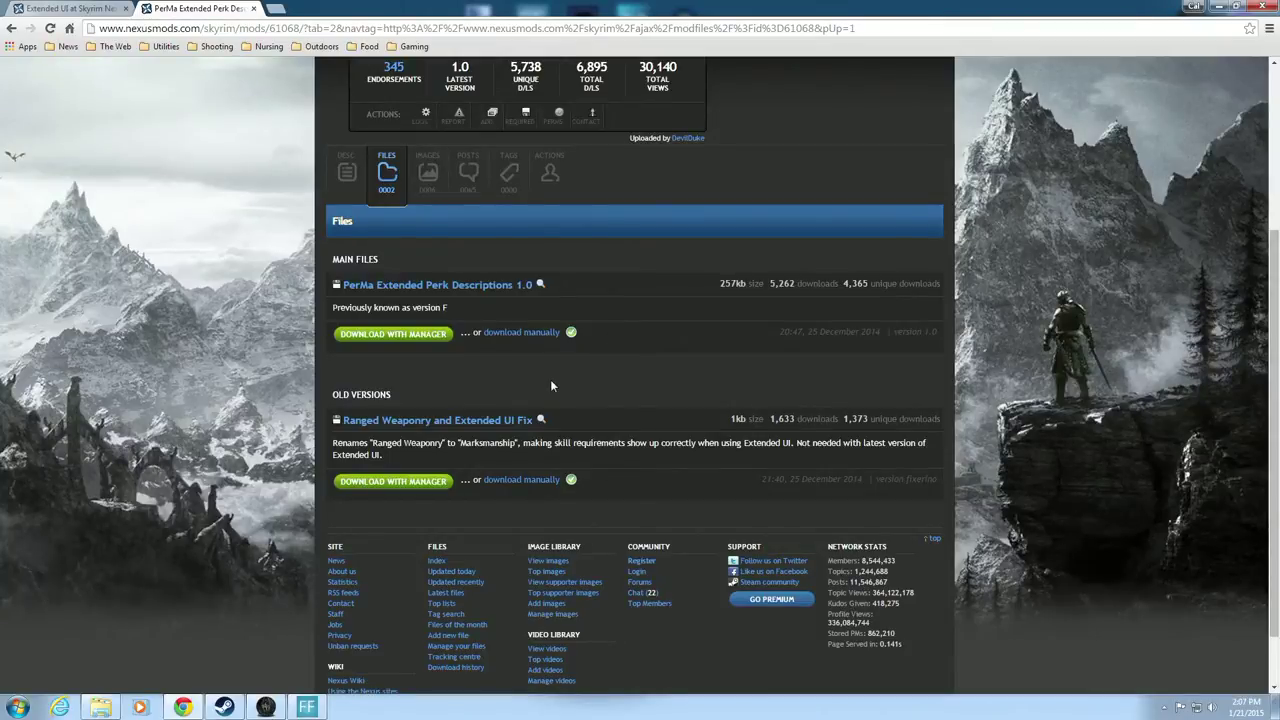
left_click(68, 8)
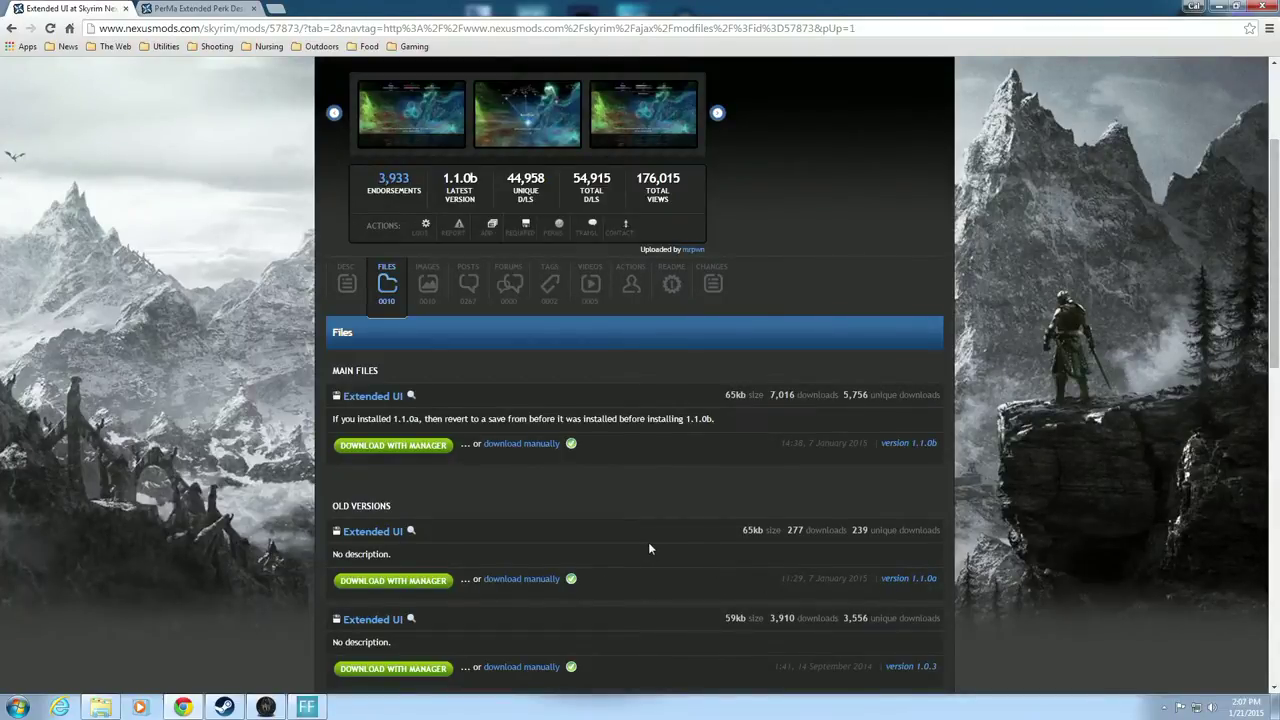
left_click(176, 8)
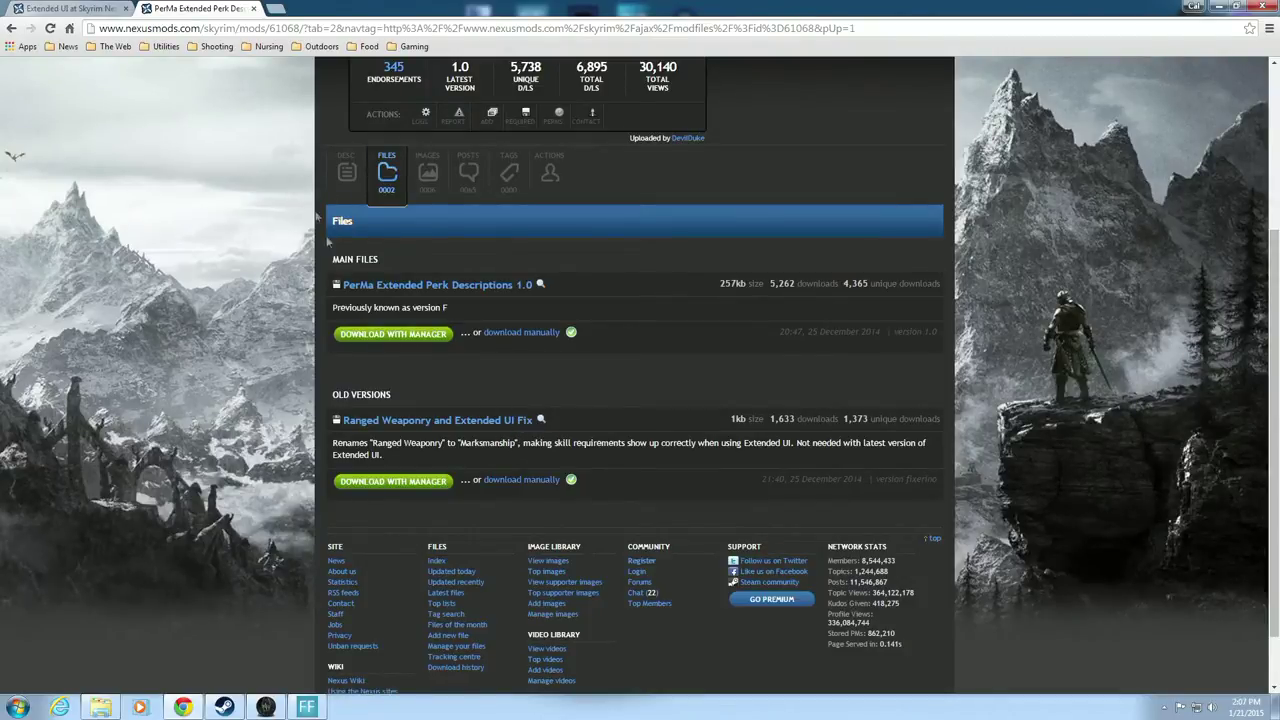
left_click(44, 8)
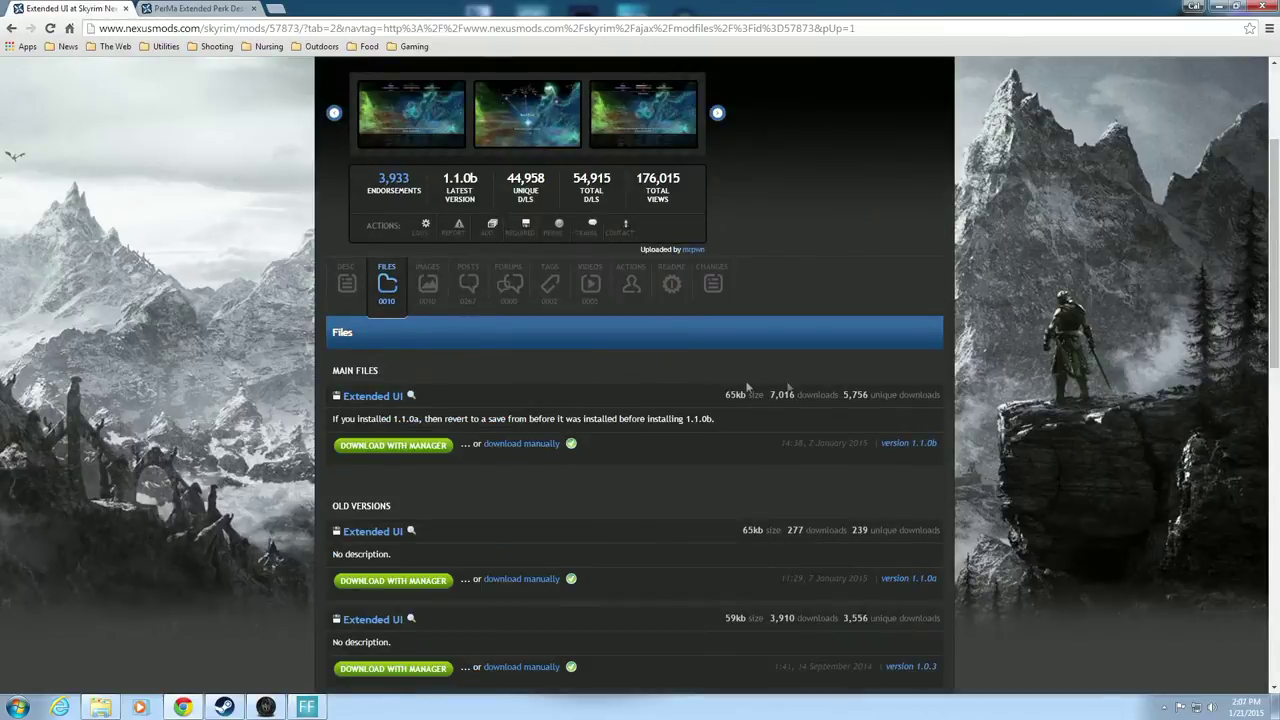
left_click(168, 8)
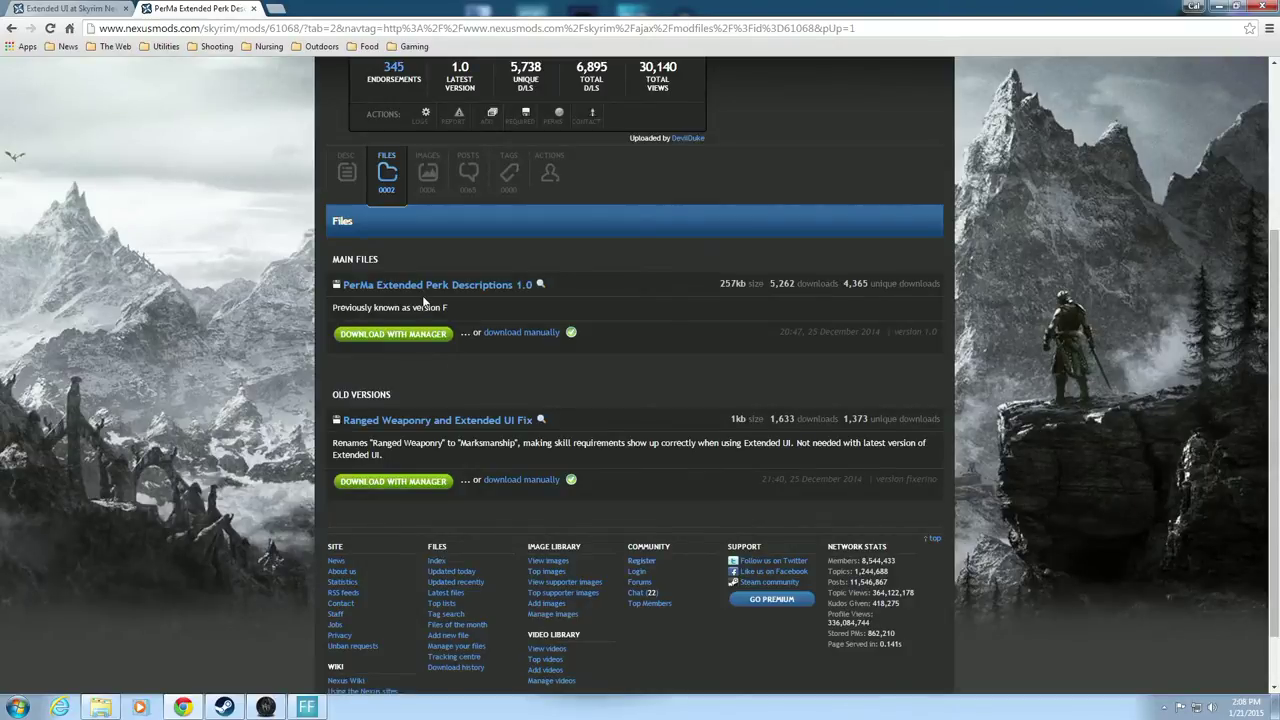
left_click(92, 11)
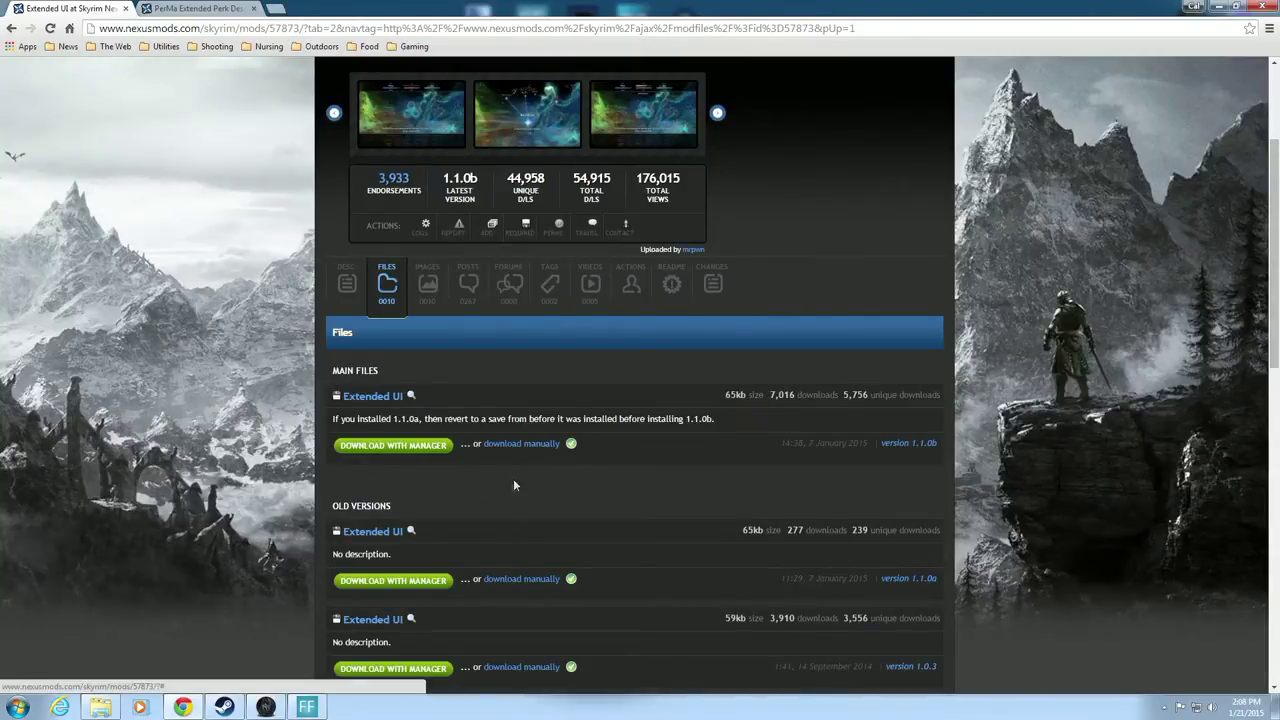
left_click(203, 11)
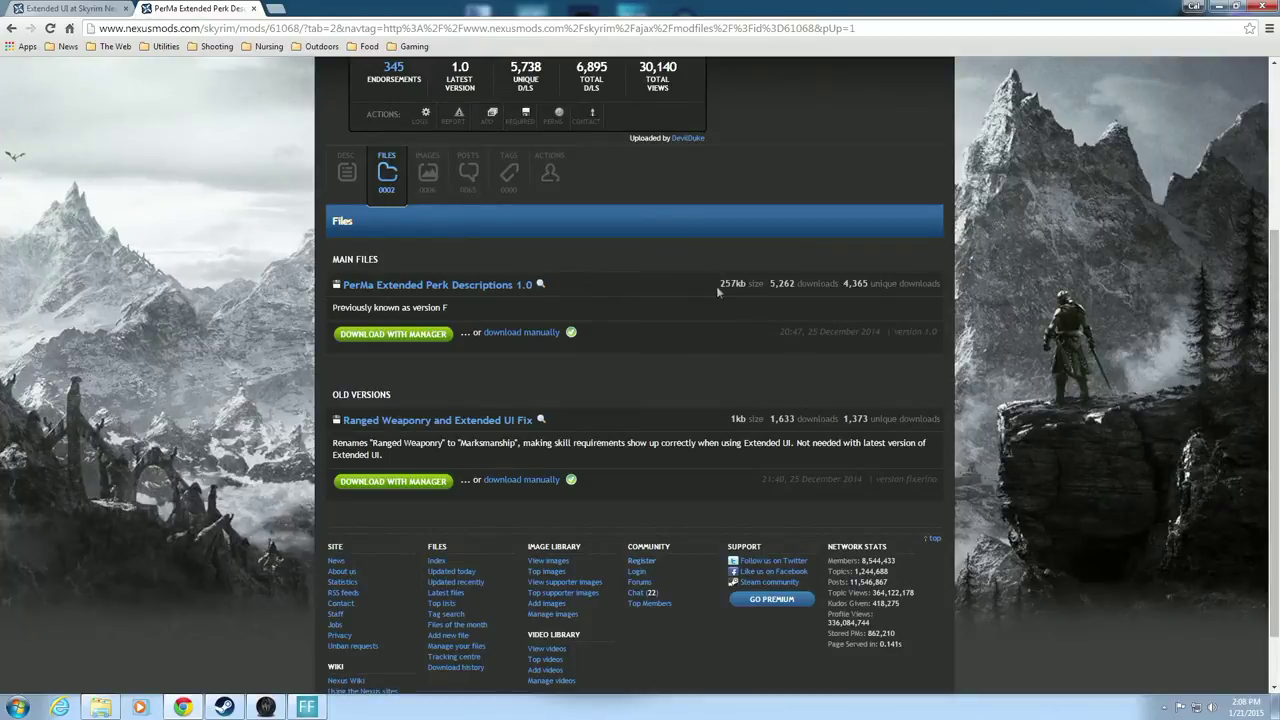
Switch to Mod Organizer, install the downloaded PerMa Extended Perk Descriptions with the All Modules option, and enable it in the mod list
left_click(1218, 6)
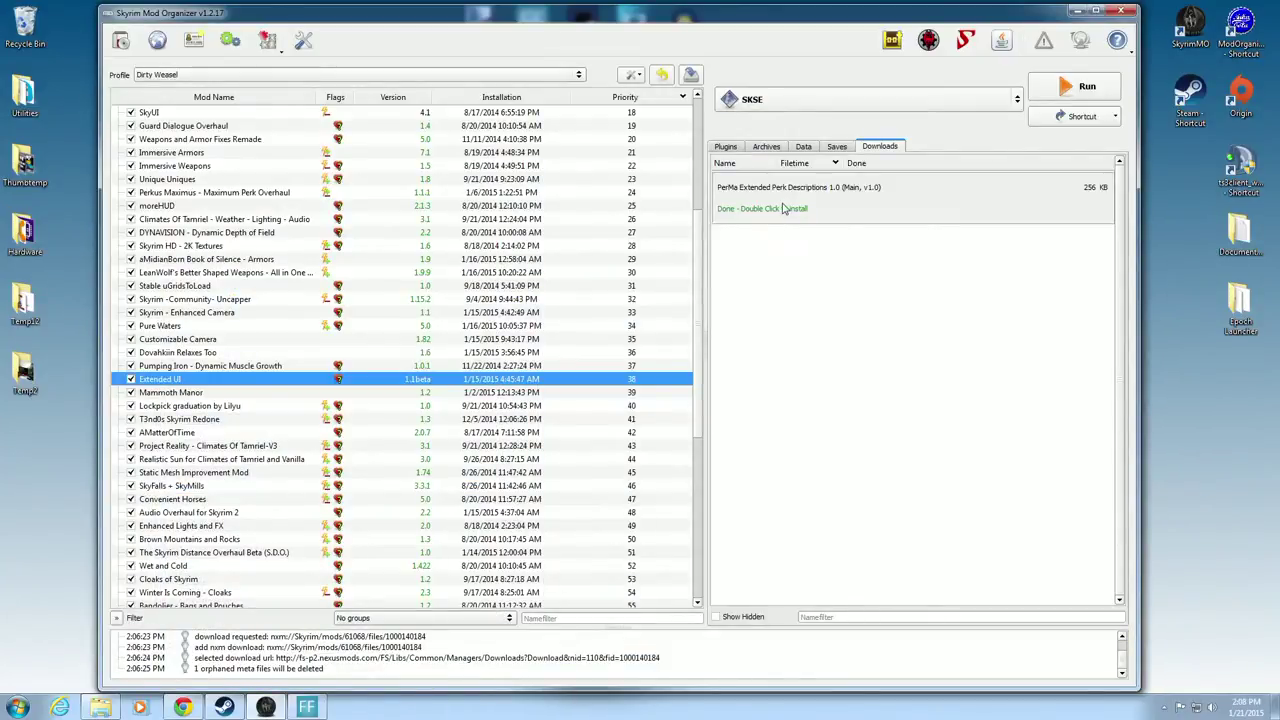
double_click(785, 208)
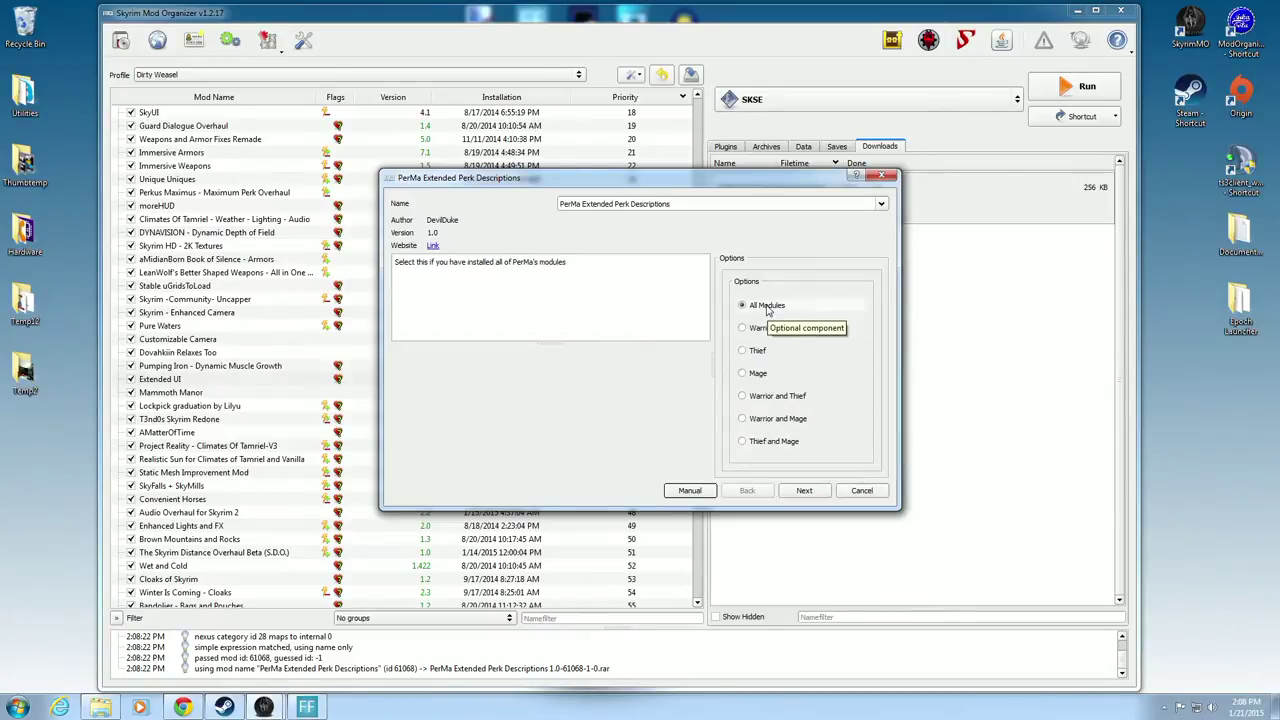
left_click(804, 490)
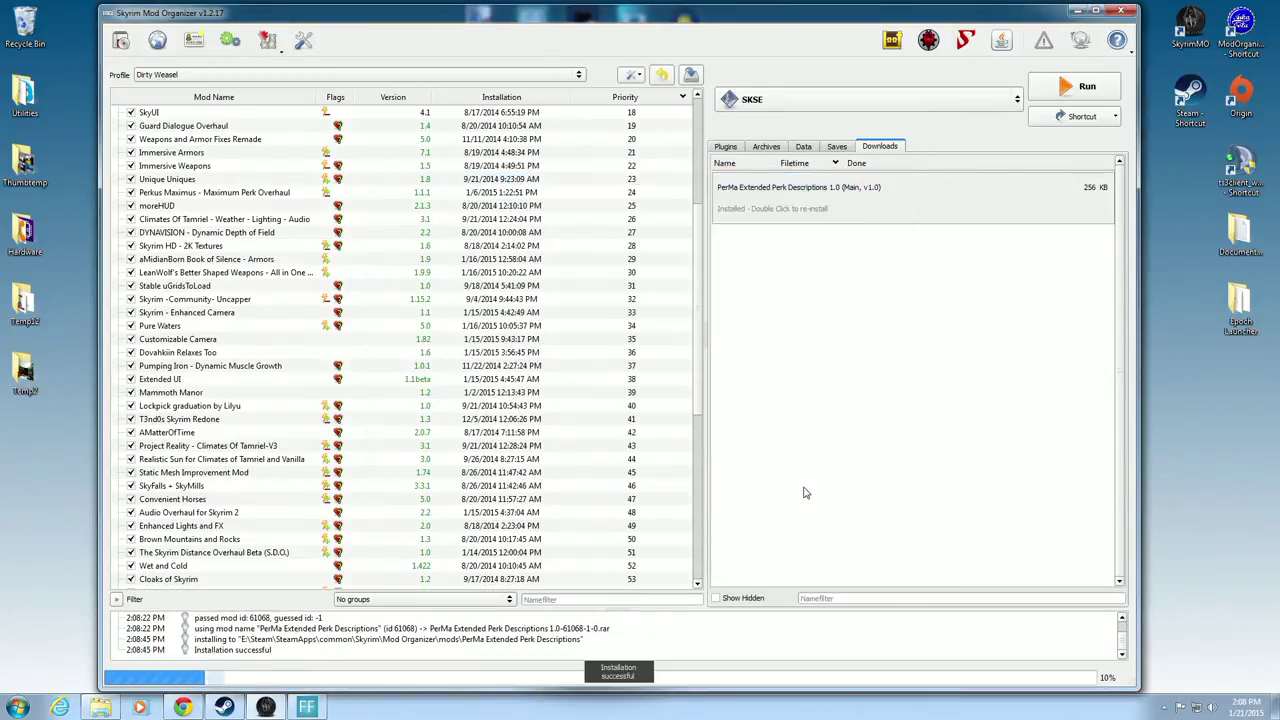
left_click_drag(701, 395, 703, 566)
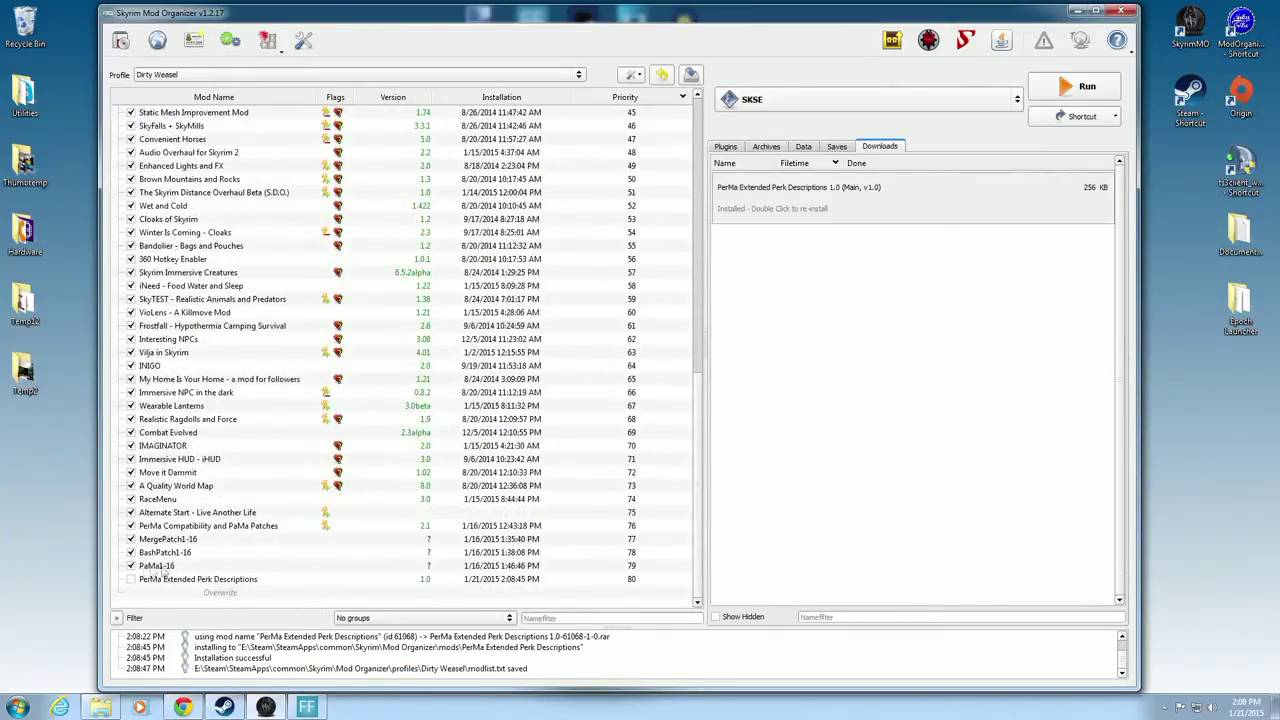
left_click(132, 581)
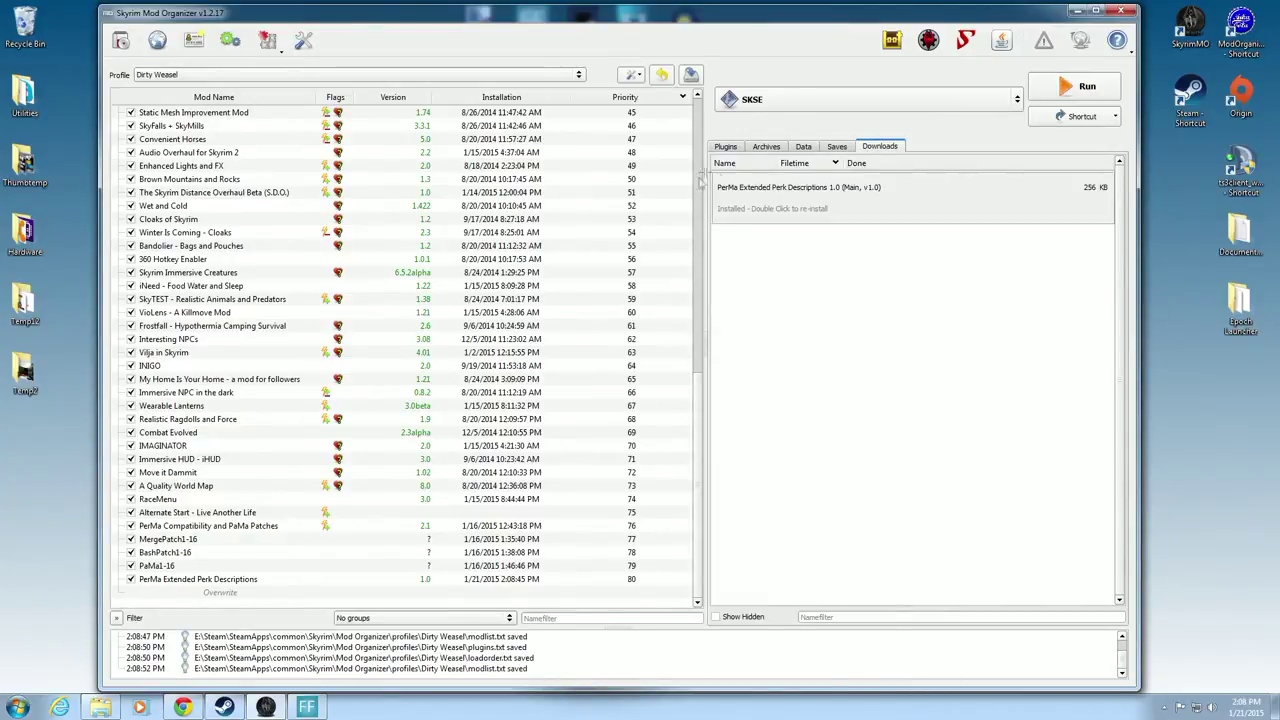
Move PerMaExtendedPerkDescriptions.esp up the plugin load order to directly below Extended UI.esp
left_click(730, 150)
scroll(1118, 306, "down", 5)
scroll(1122, 306, "down", 10)
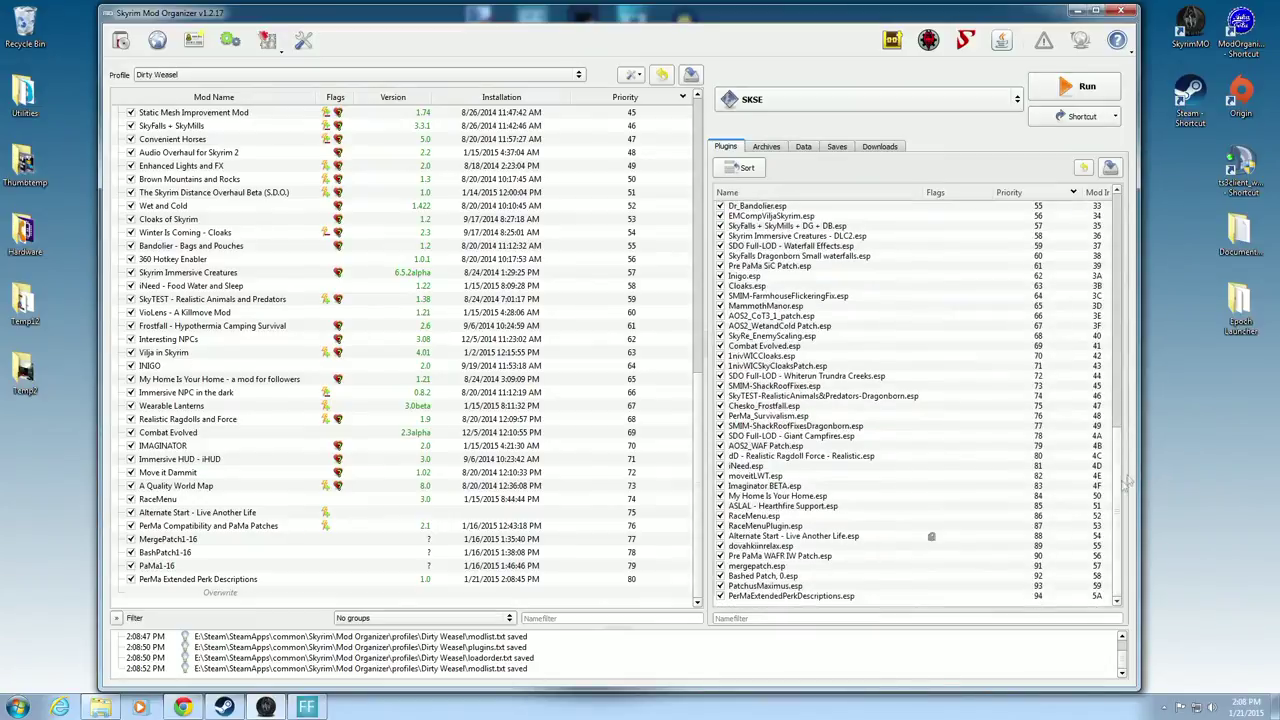
mouse_move(817, 601)
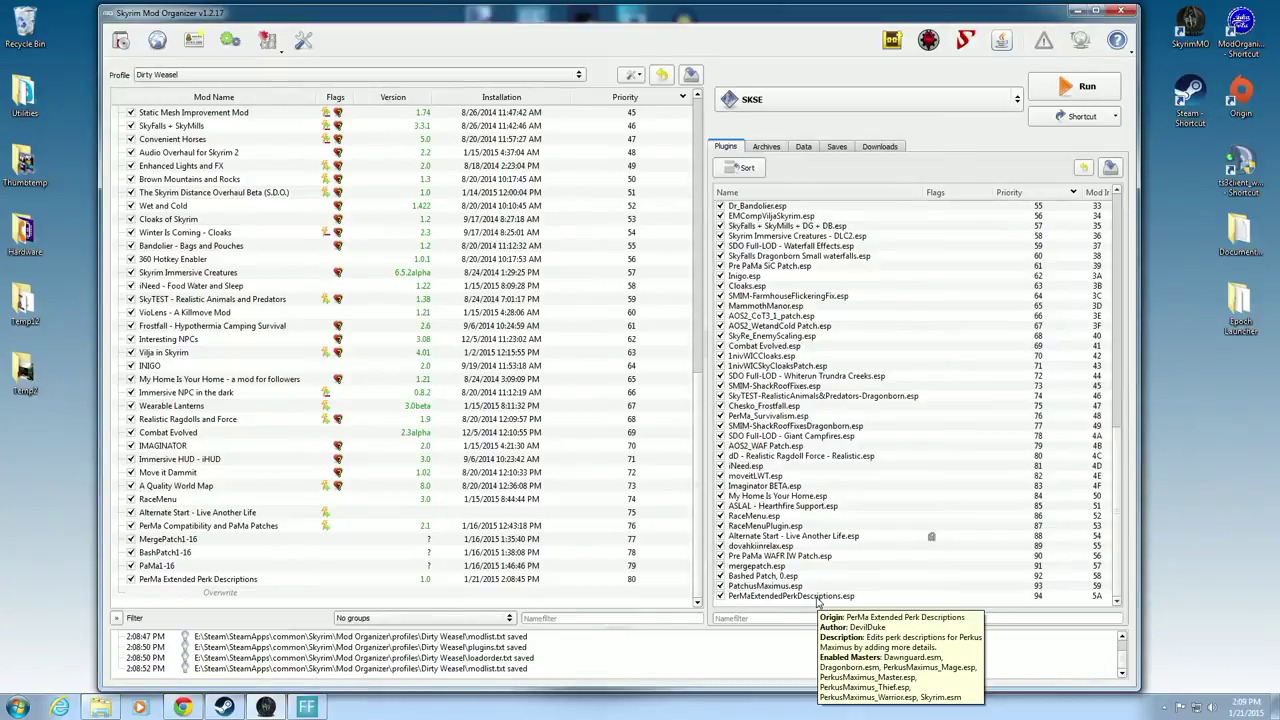
left_click_drag(817, 596, 819, 377)
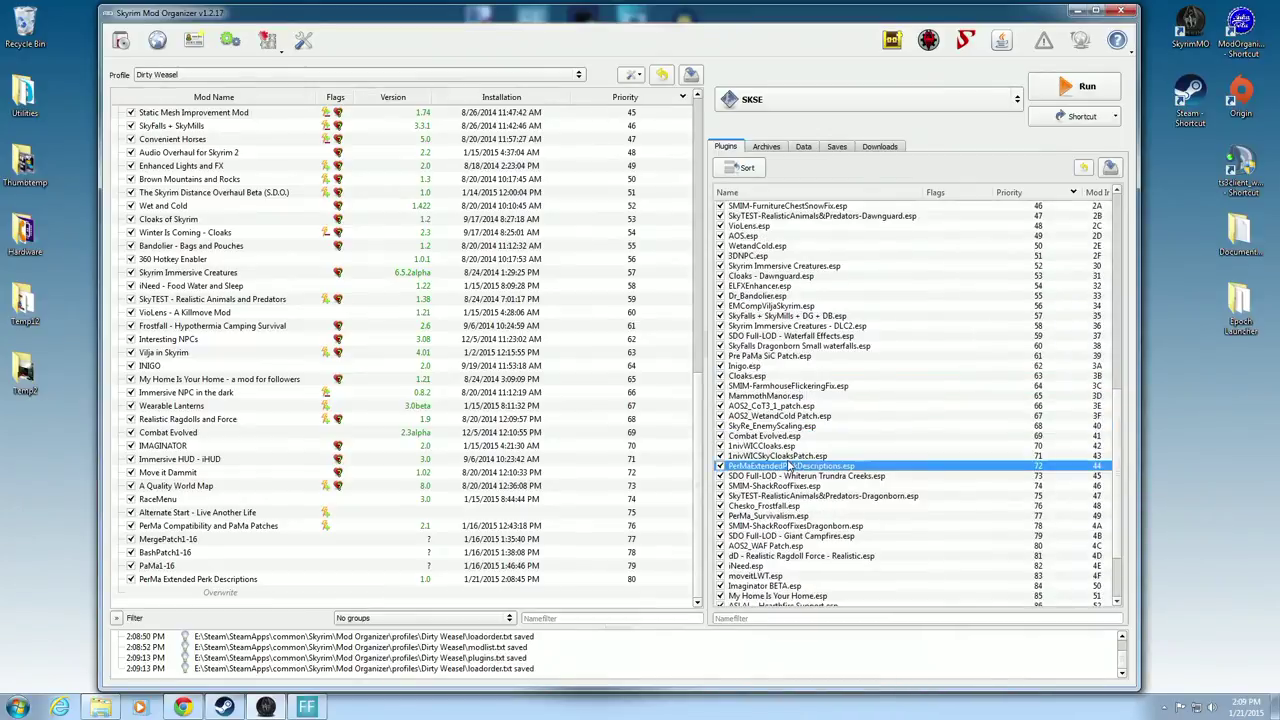
scroll(790, 466, "up", 1)
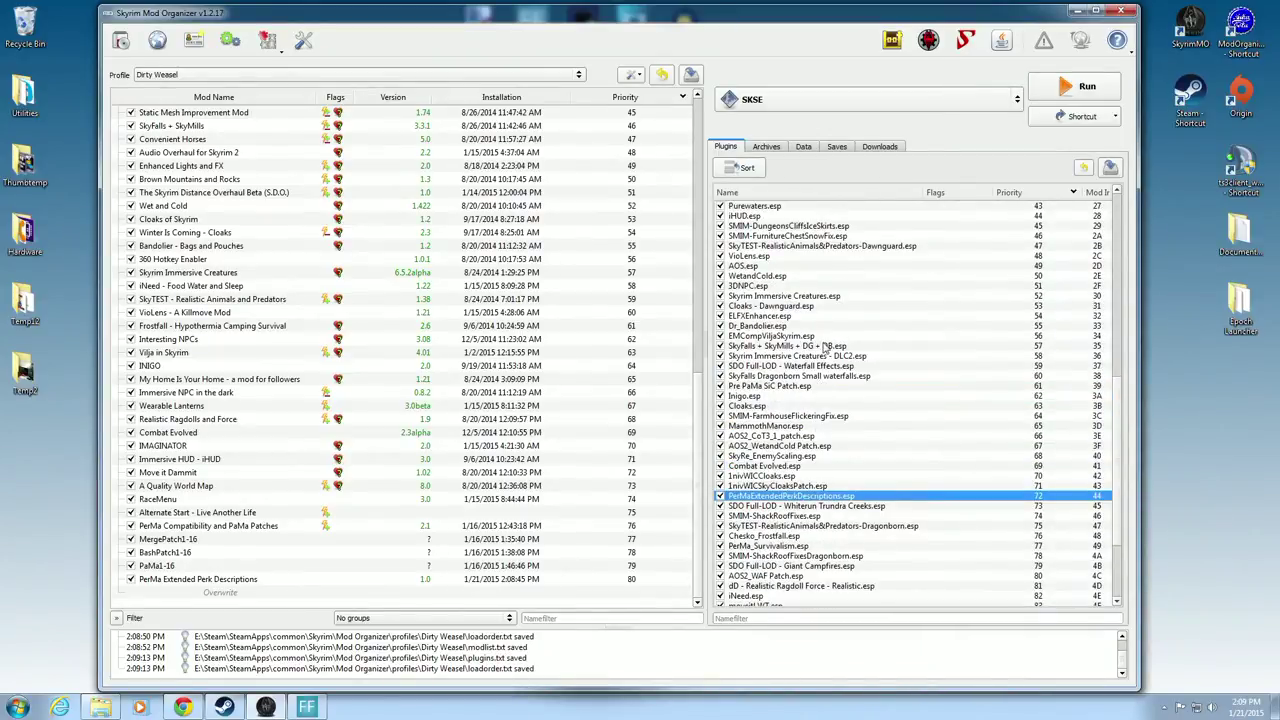
scroll(825, 345, "up", 11)
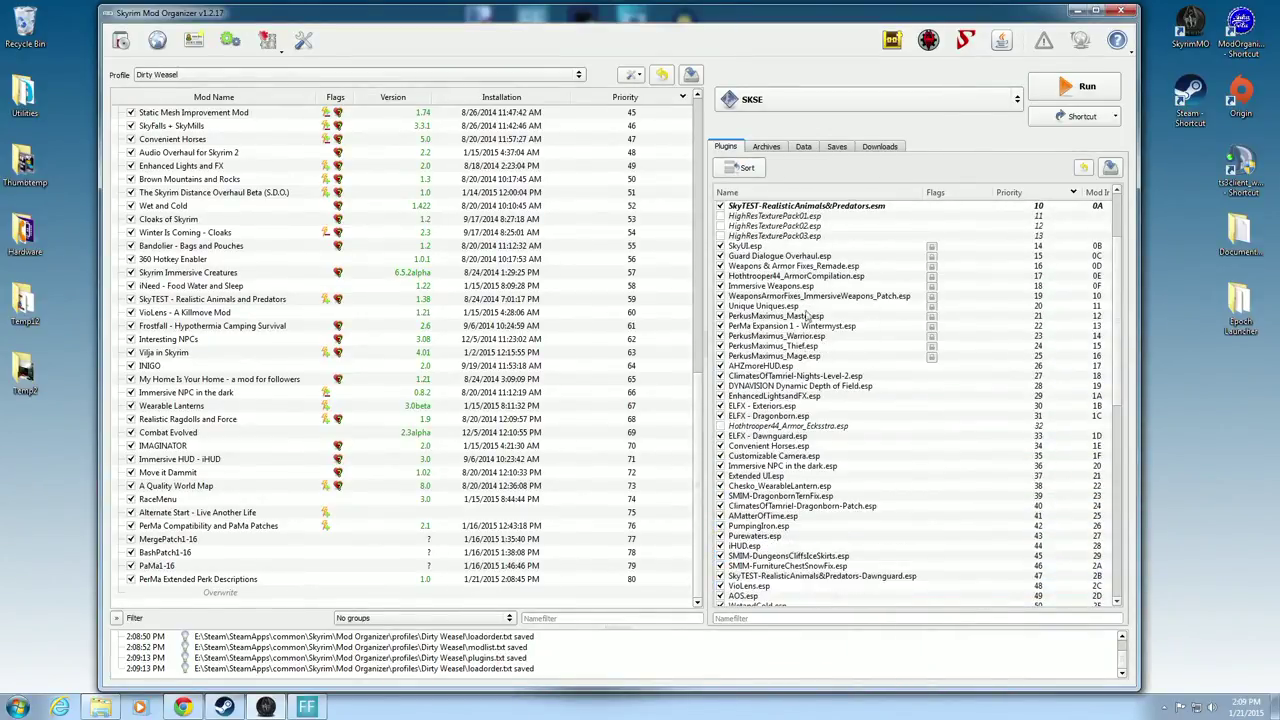
scroll(828, 370, "down", 10)
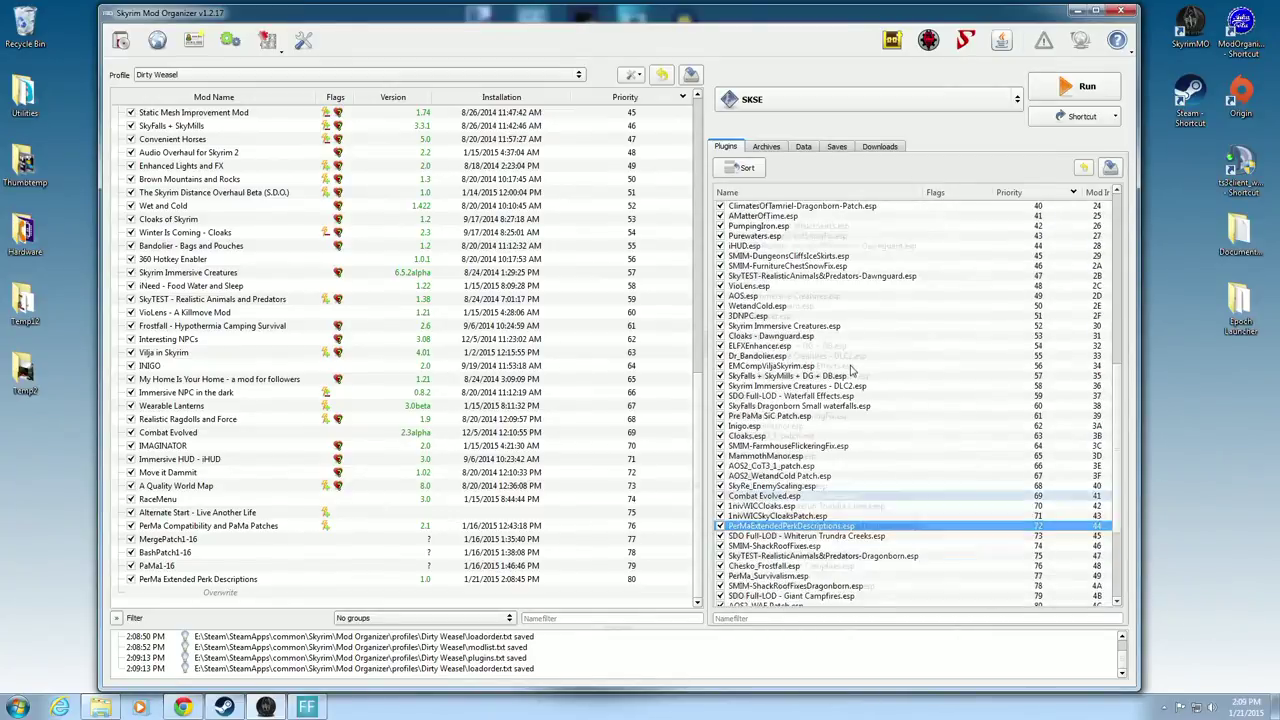
scroll(851, 371, "down", 2)
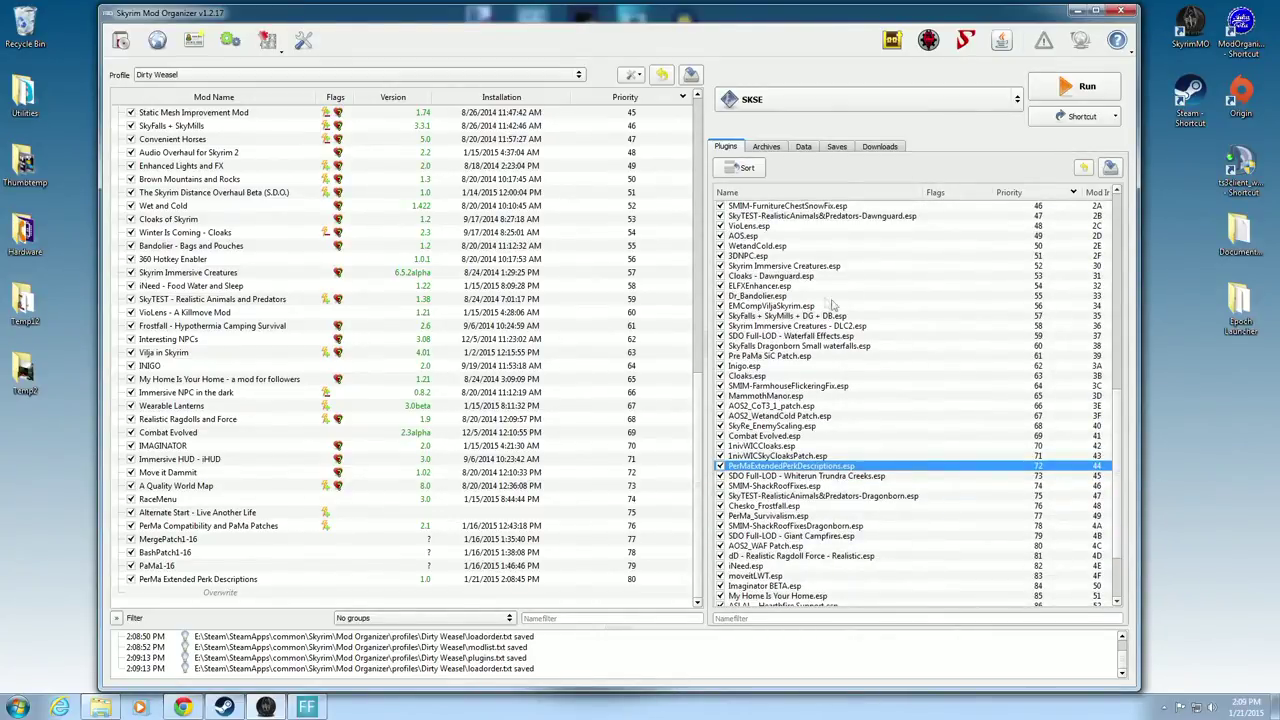
scroll(893, 393, "up", 1)
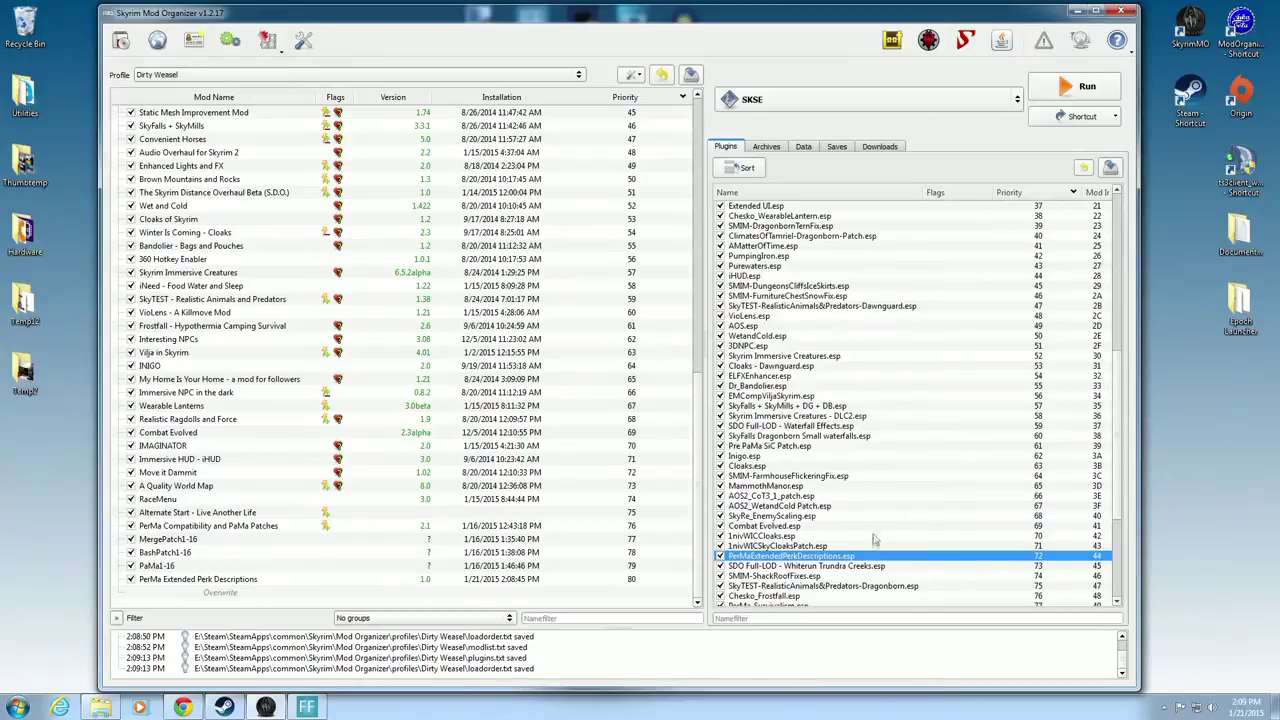
left_click_drag(873, 557, 870, 312)
scroll(882, 342, "up", 3)
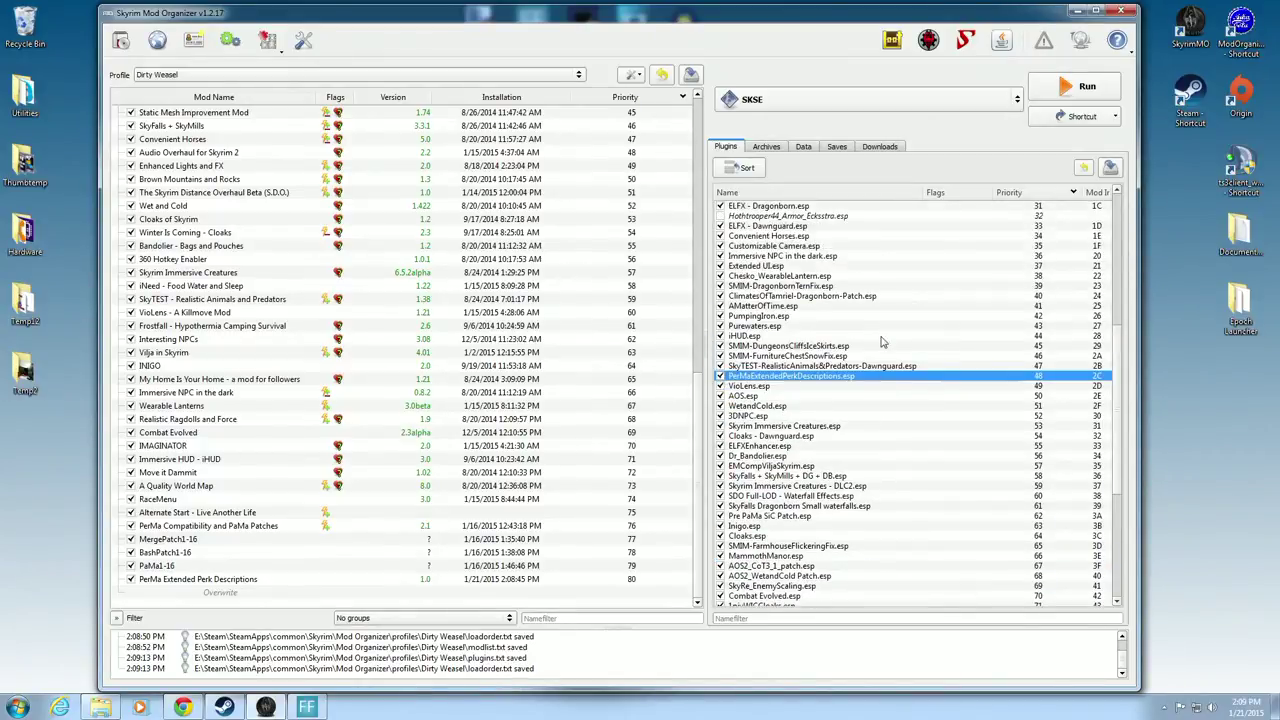
left_click_drag(835, 408, 836, 312)
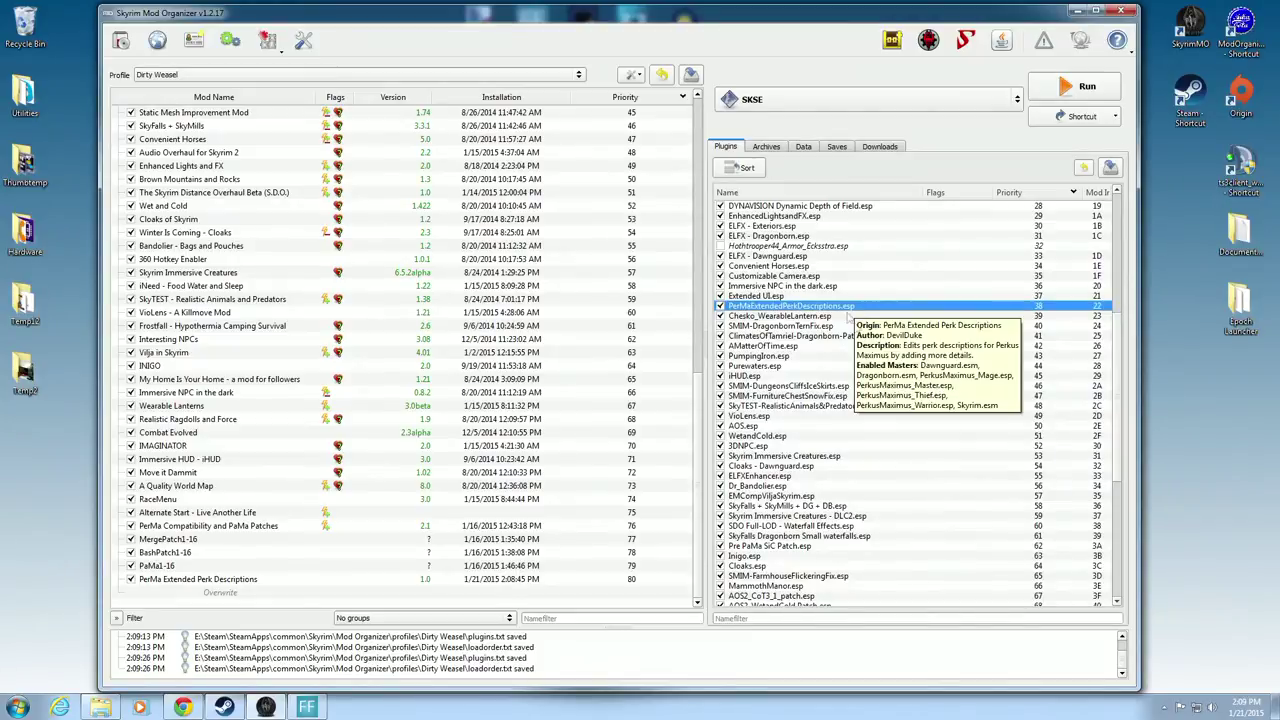
mouse_move(857, 303)
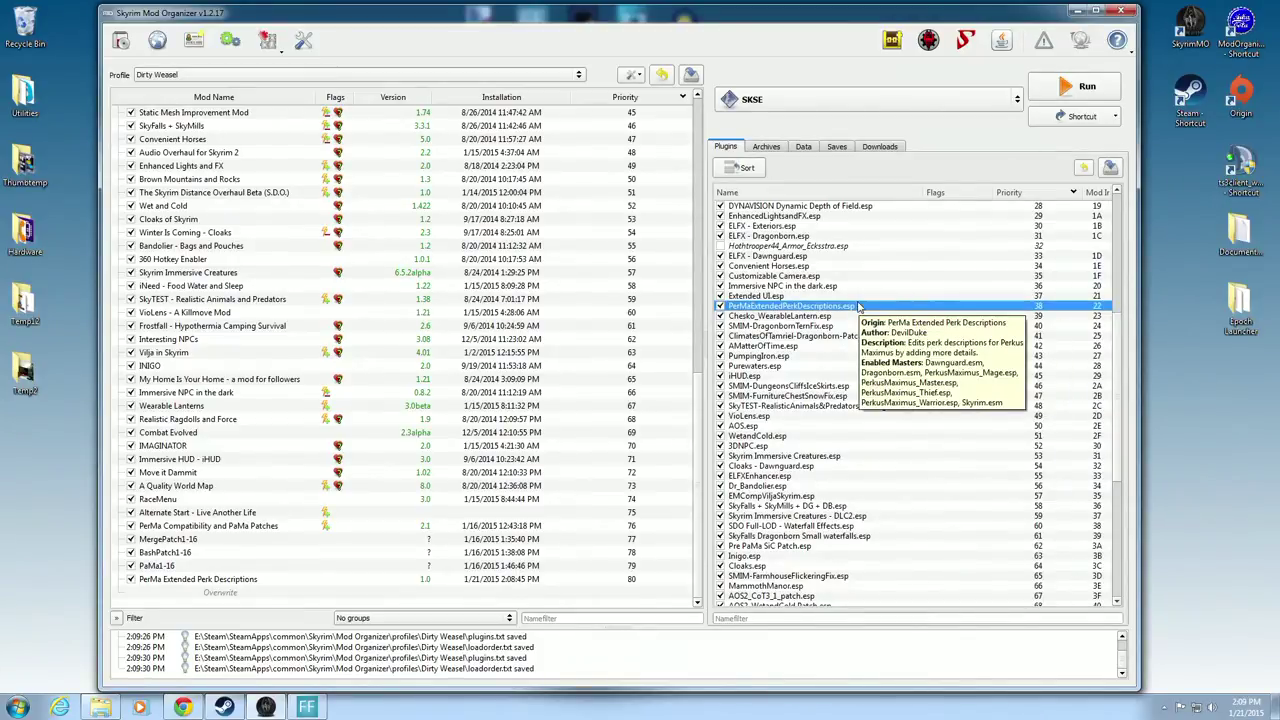
Move the PerMa Extended Perk Descriptions mod to directly below Extended UI in the mod list and refresh all mods
left_click_drag(218, 585, 227, 194)
scroll(227, 194, "up", 3)
left_click_drag(125, 292, 190, 232)
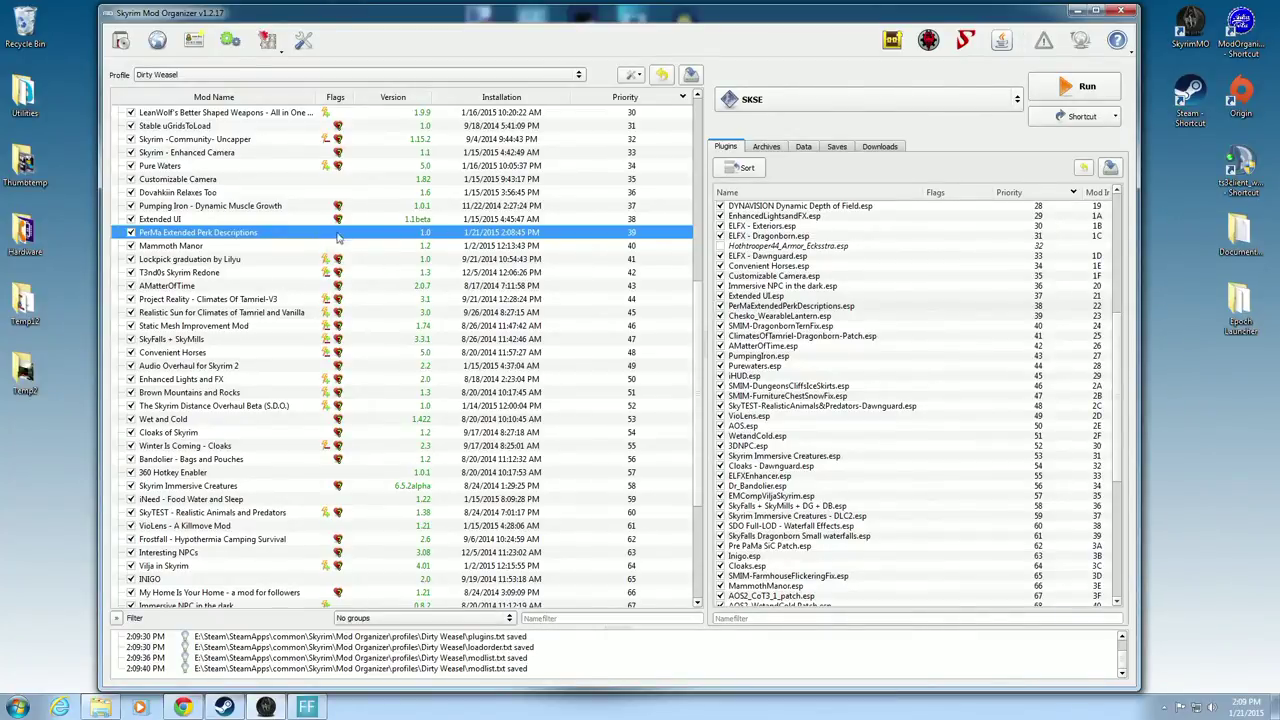
right_click(300, 232)
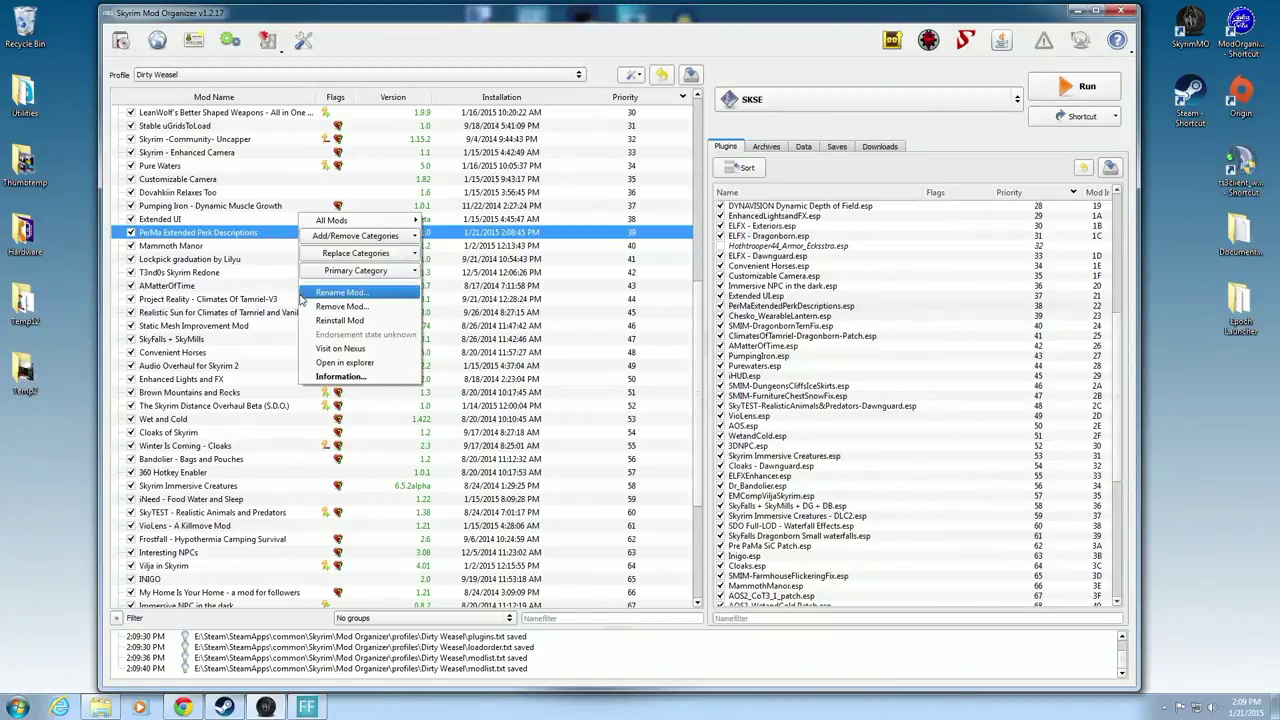
mouse_move(318, 220)
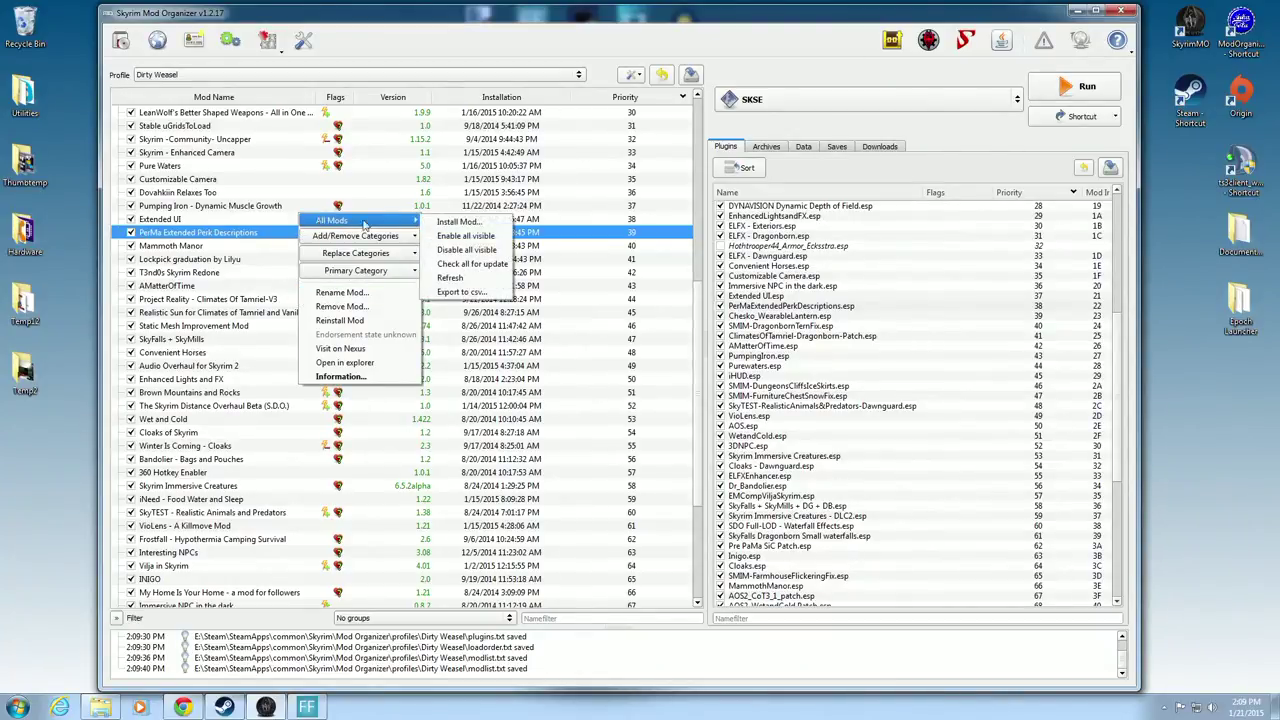
left_click(451, 279)
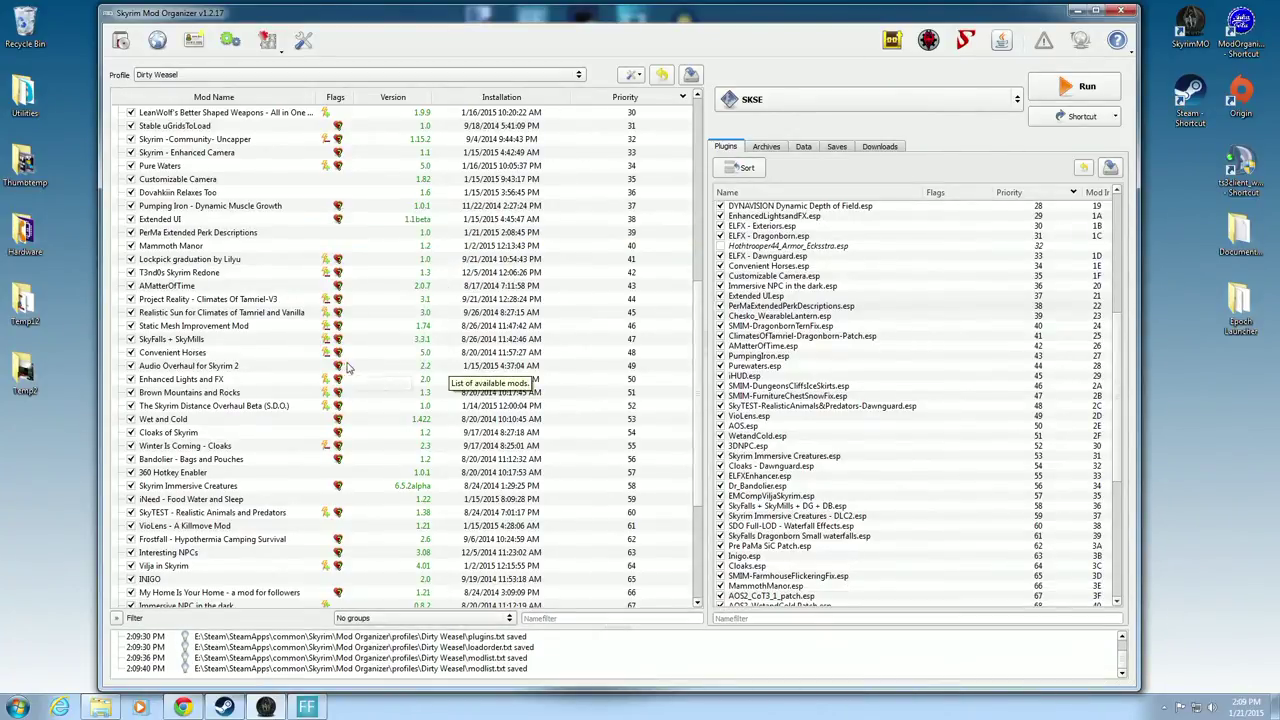
Check both mod and plugin orders, down to PatchusMaximus.esp at the end of the plugin load order
scroll(347, 368, "up", 2)
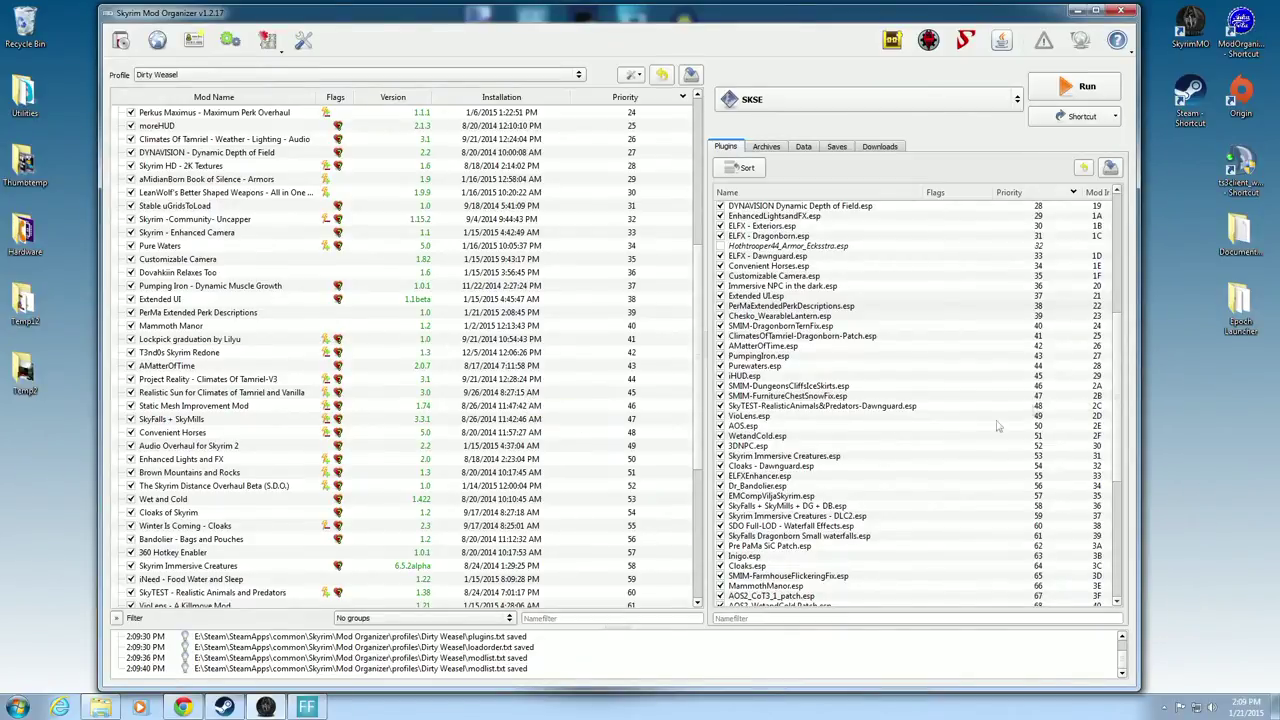
scroll(1117, 395, "down", 1)
left_click_drag(1117, 395, 1110, 520)
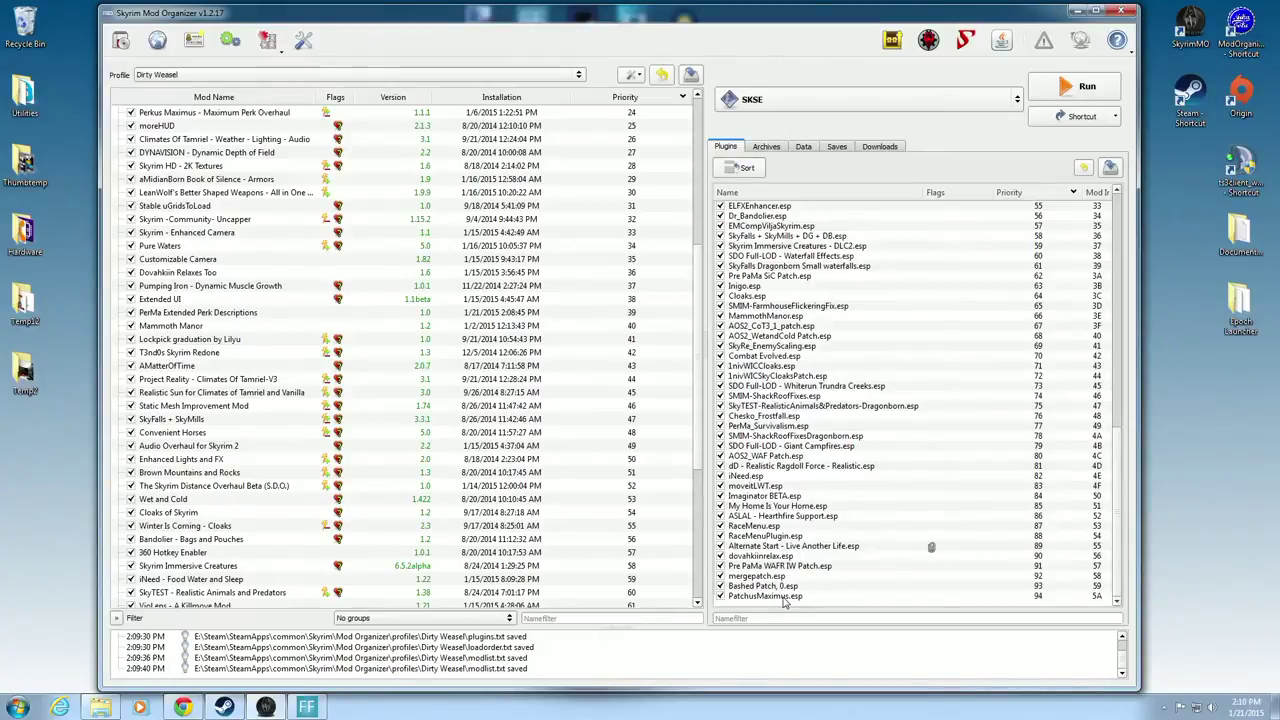
Check the remaining mods down to the end of the mod list and launch Skyrim through SKSE
mouse_move(785, 600)
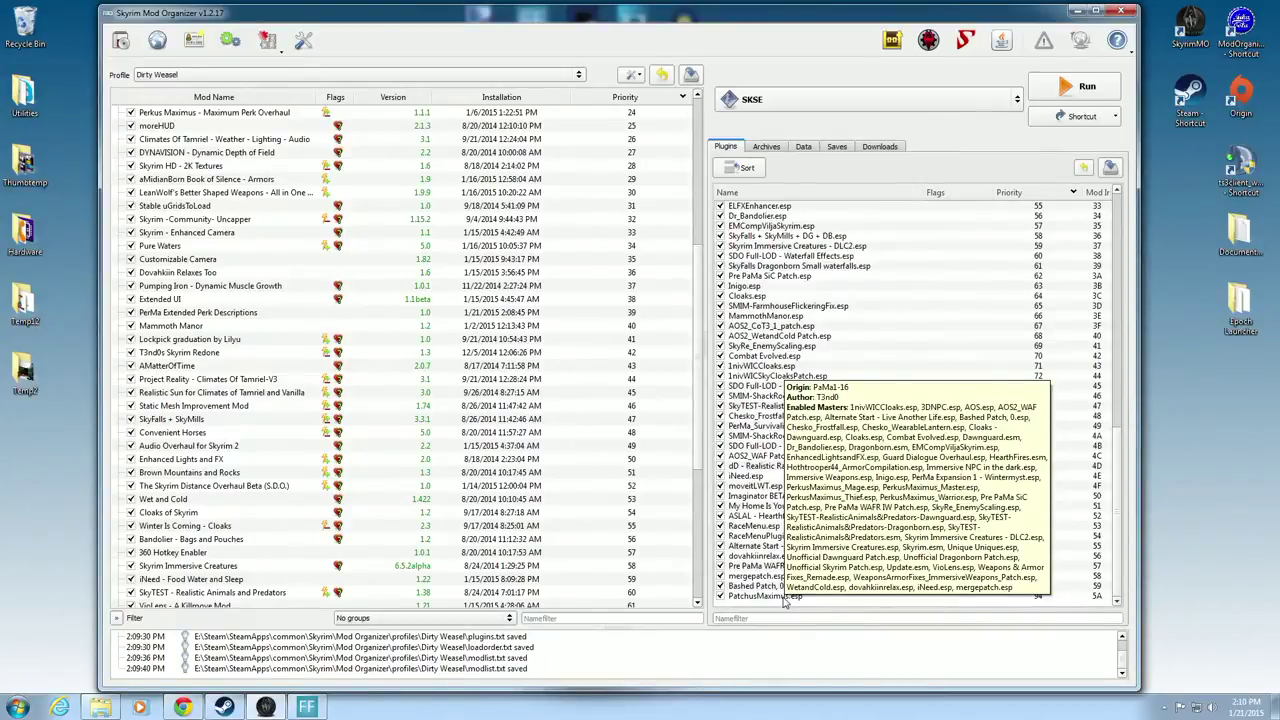
scroll(425, 538, "down", 7)
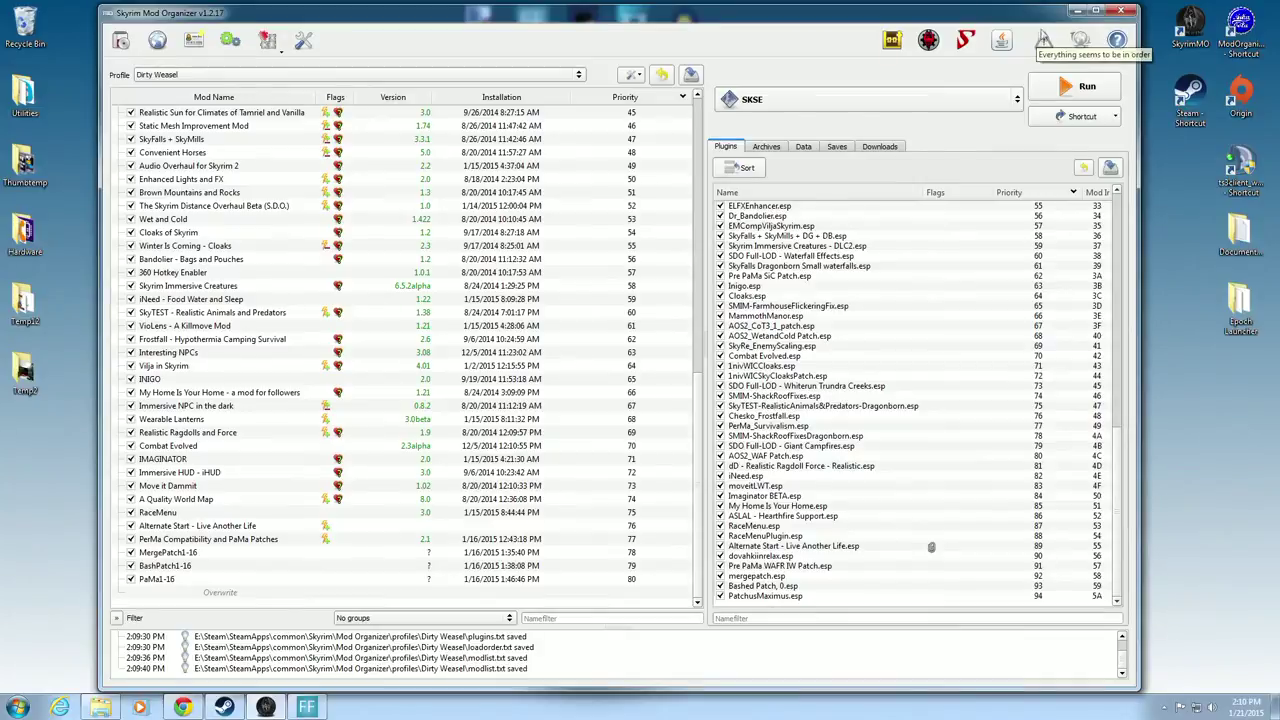
left_click(1037, 87)
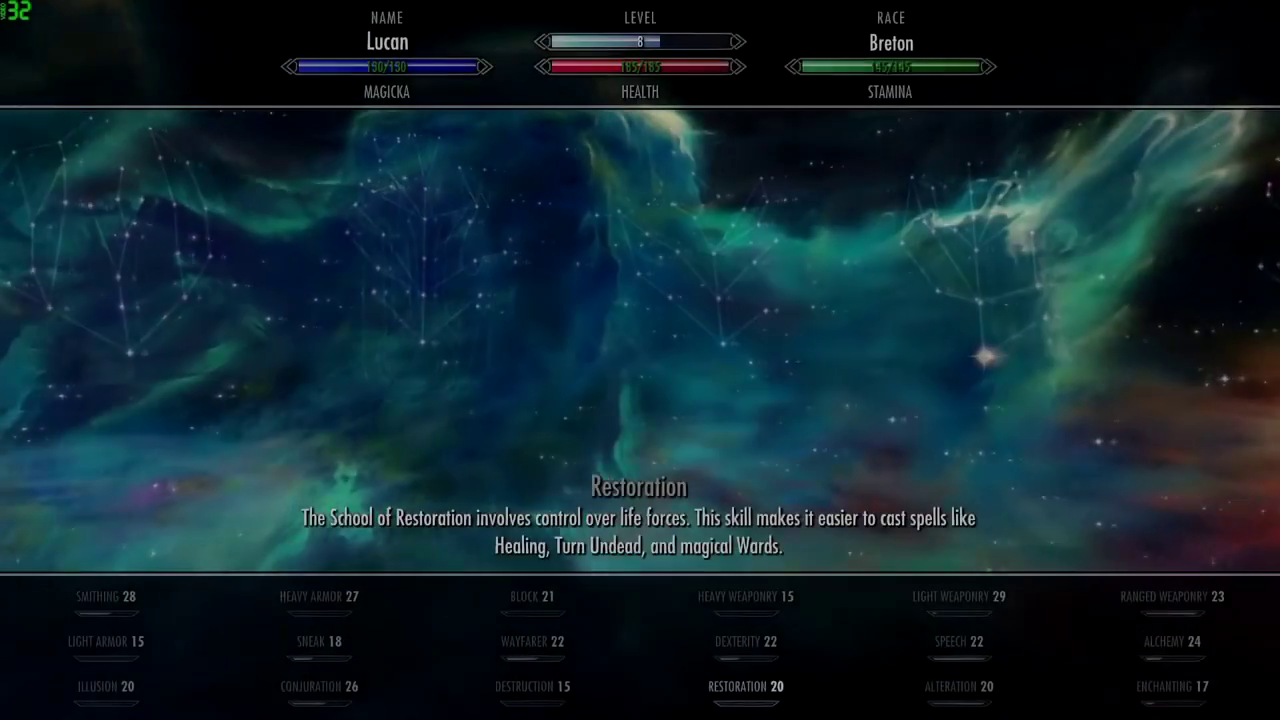
Browse the skill trees from Restoration to Light Weaponry and read its Light Weapon Combat and Light Weapon Handling perk descriptions
key("Right")
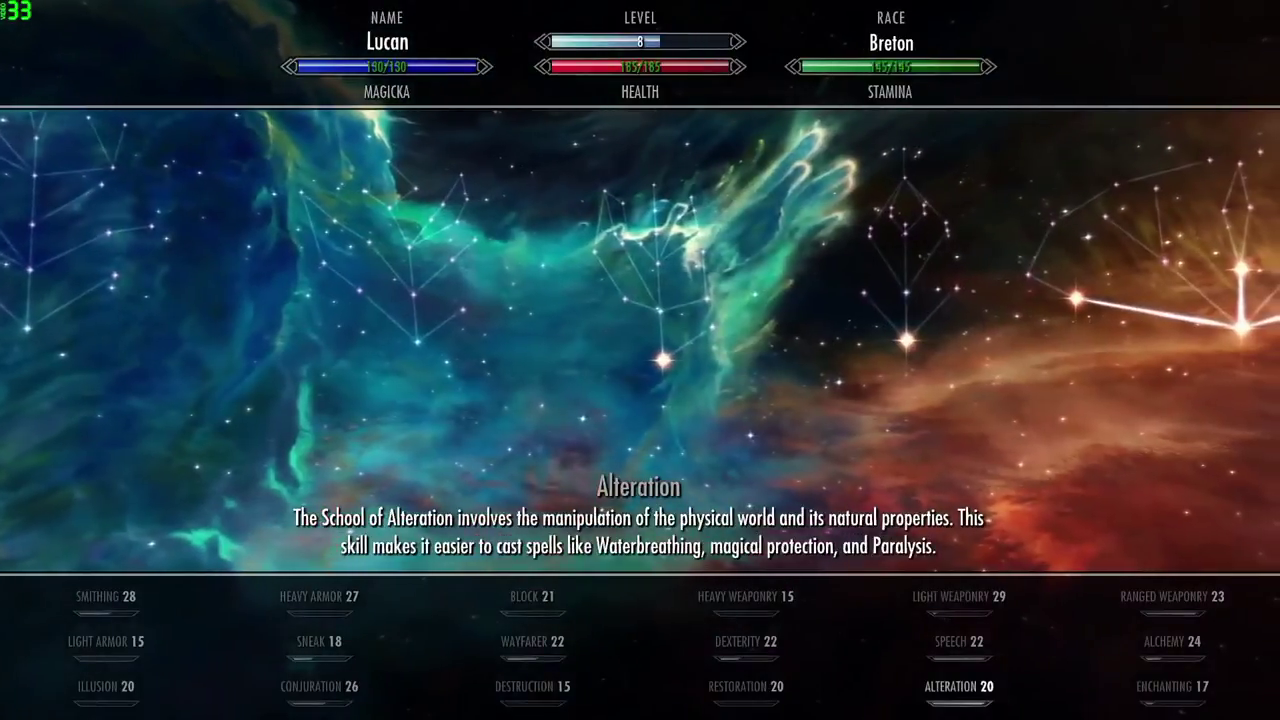
key("Right")
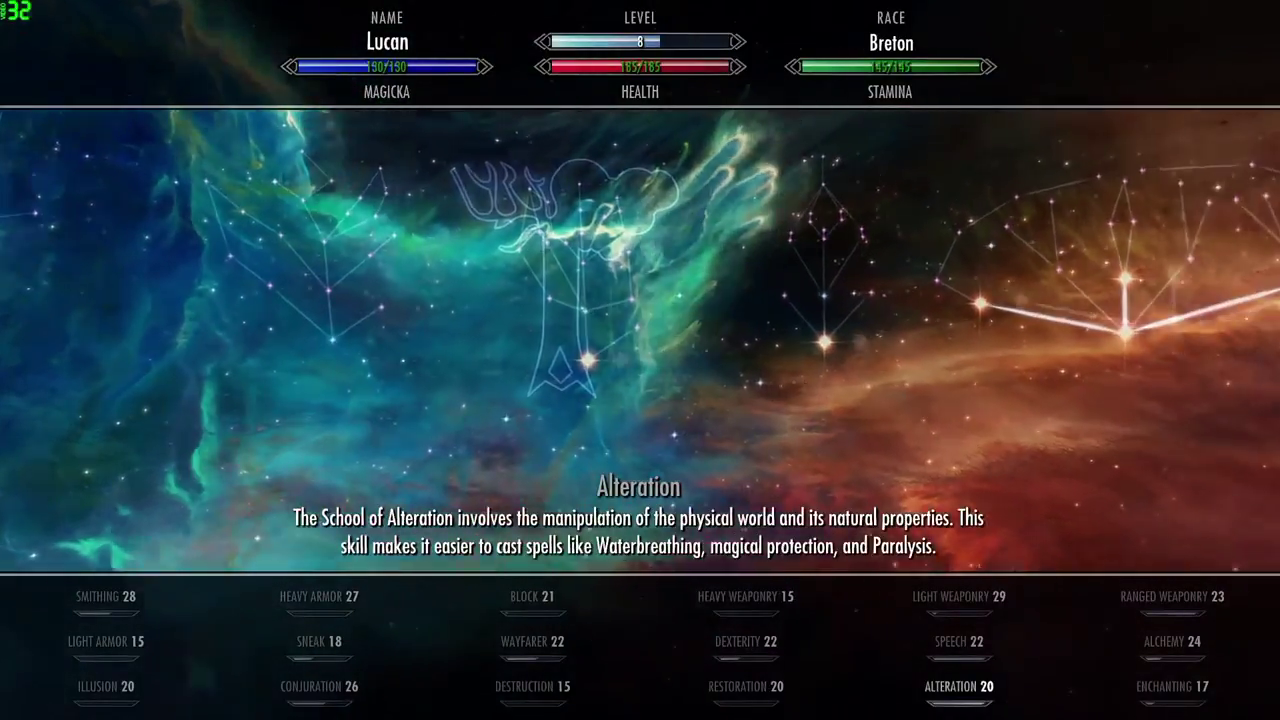
key("Right")
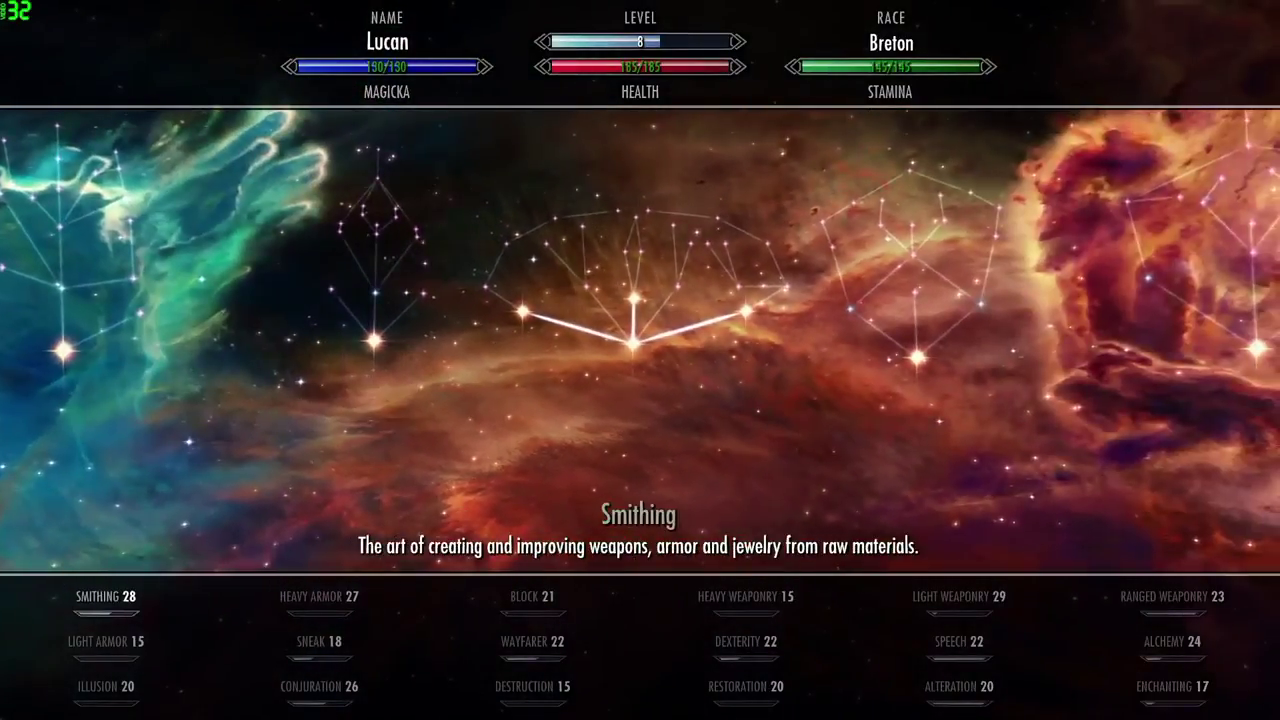
key("Right")
key("Right")
key("Right")
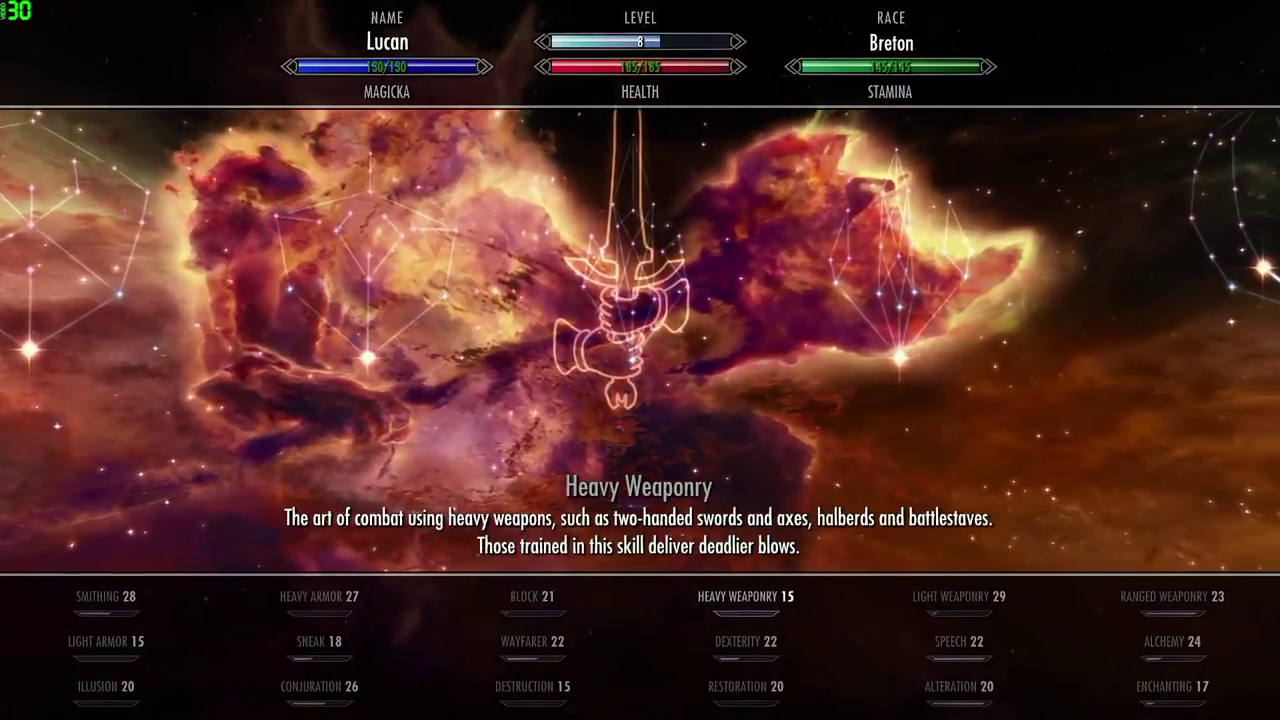
key("Right")
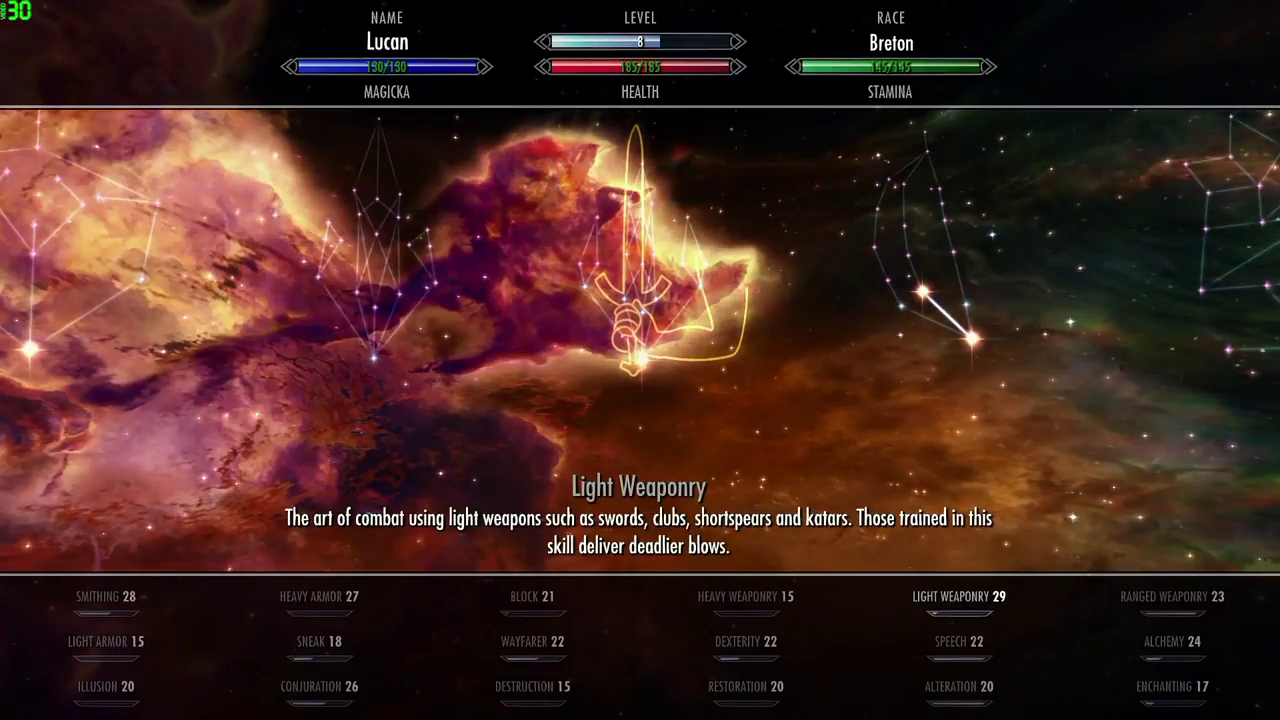
key("Up")
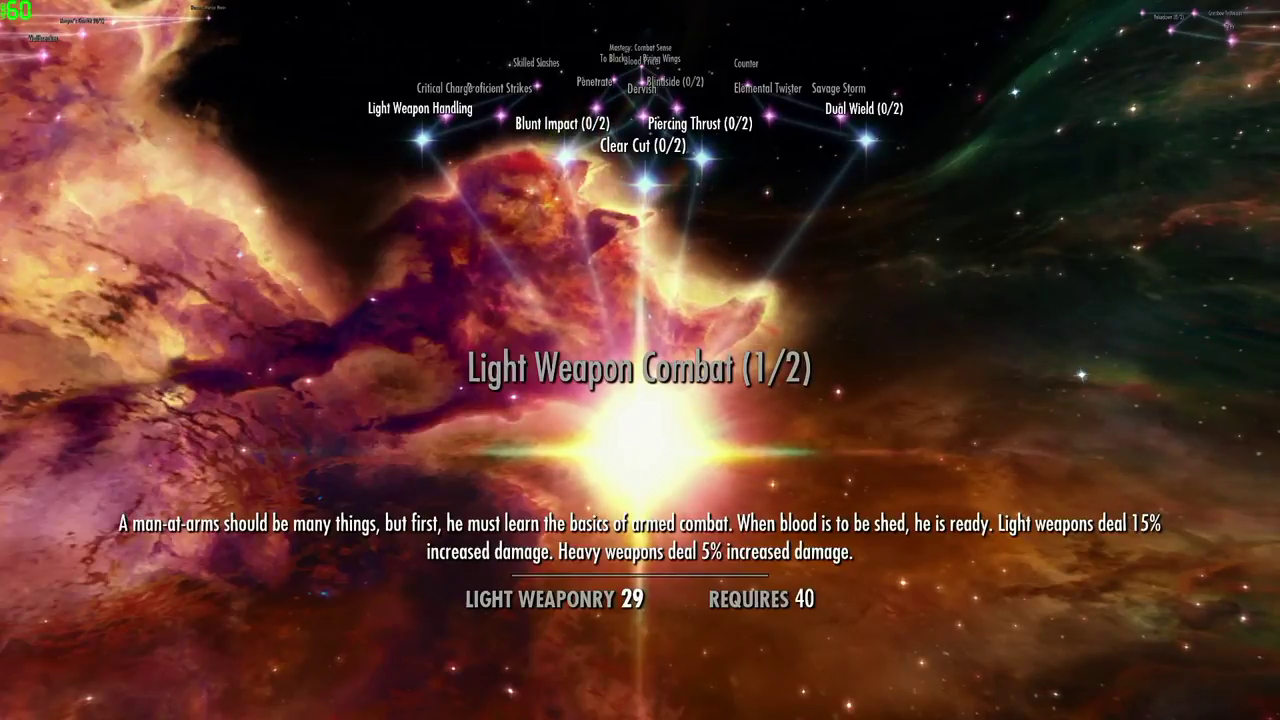
key("Up")
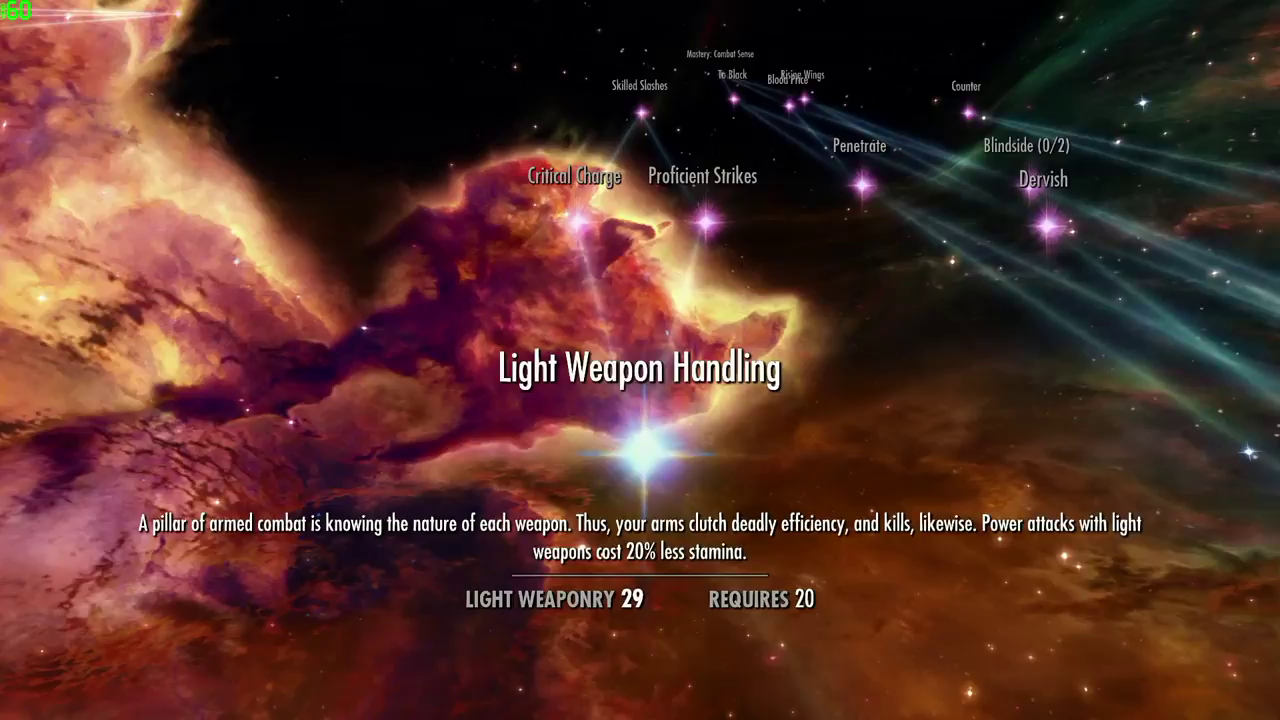
key("Down")
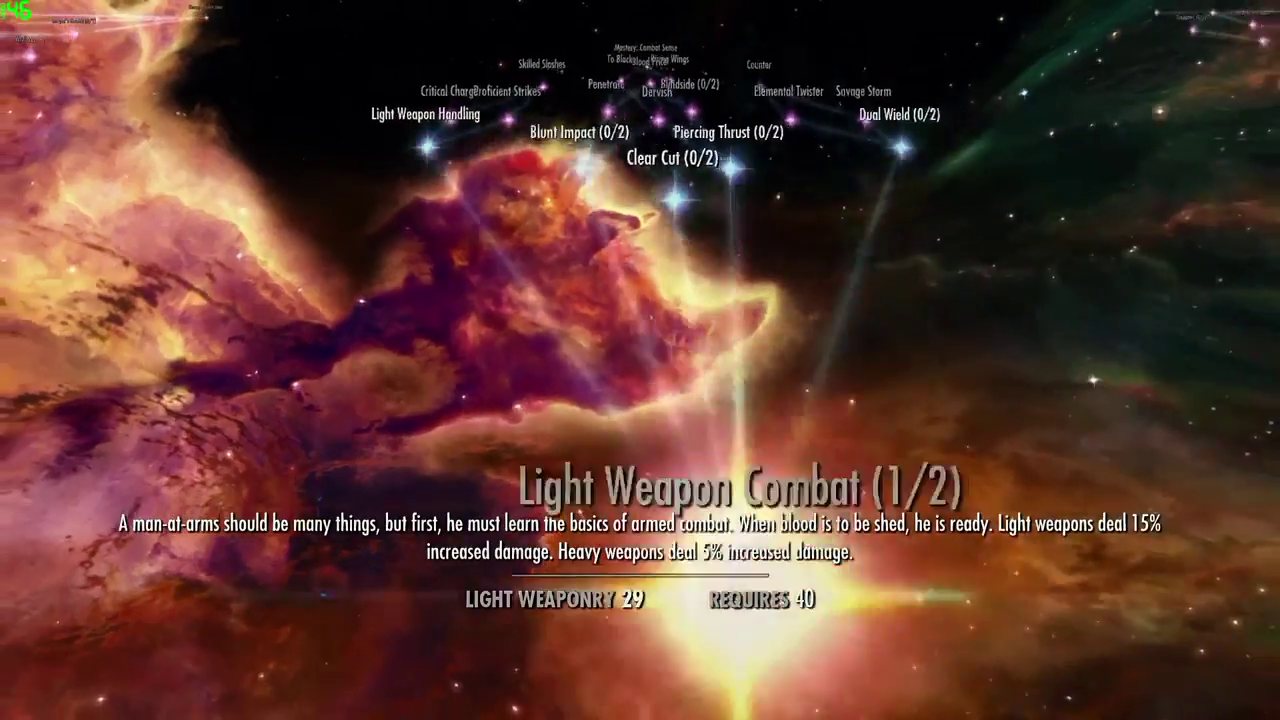
key("Down")
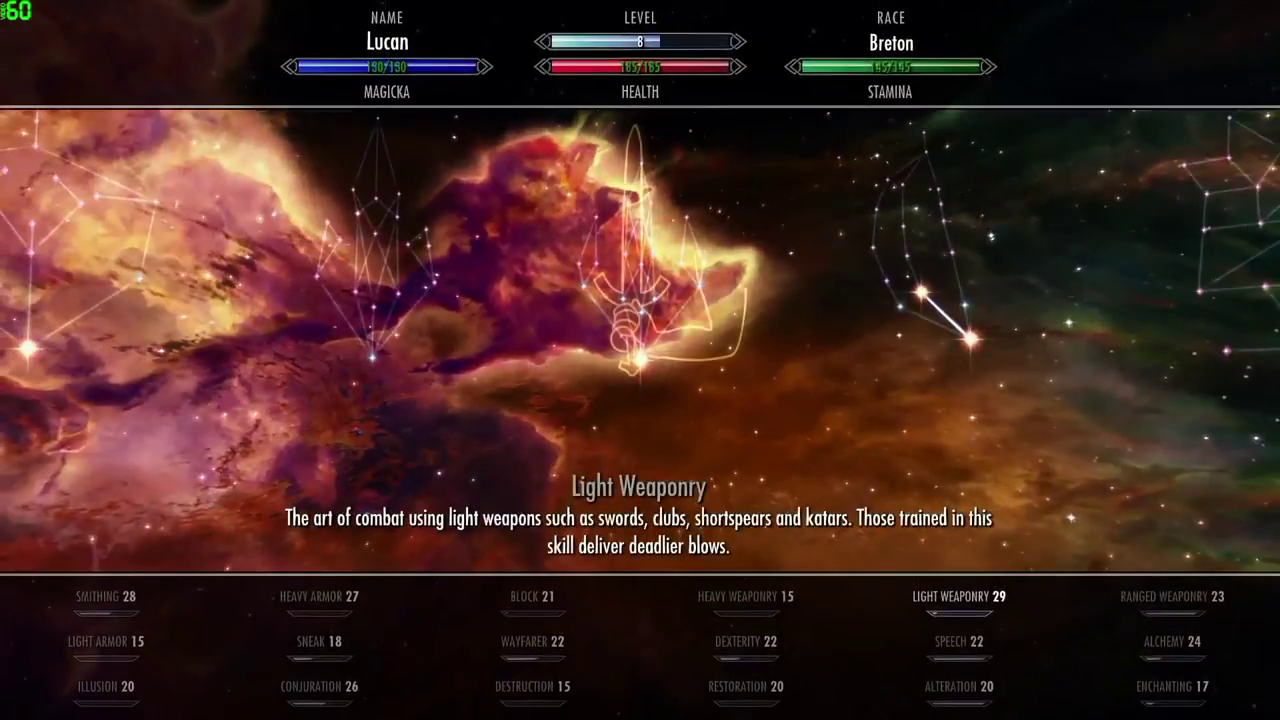
Read the Ranged Weaponry perk descriptions, including Eagle Eye, Advanced Missilecraft, Aspiring Engineer, Proficient Engineer and Flanking, and leave the skills view
key("Right")
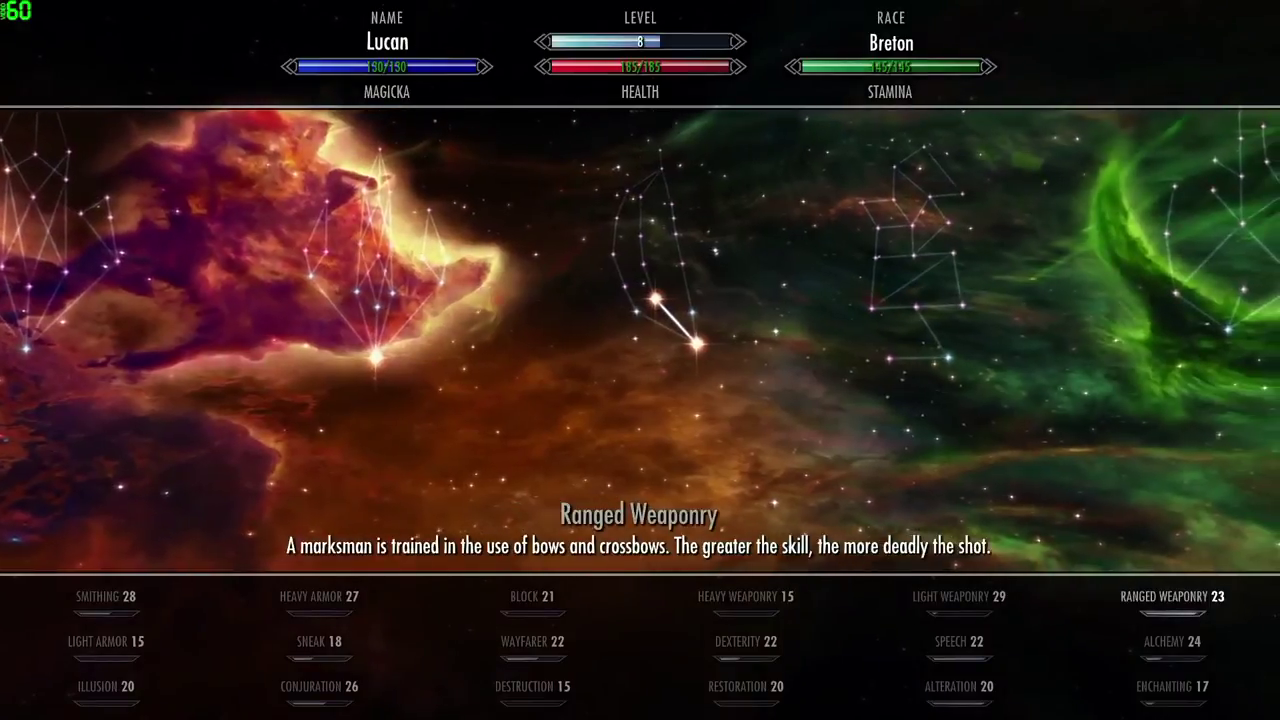
key("Up")
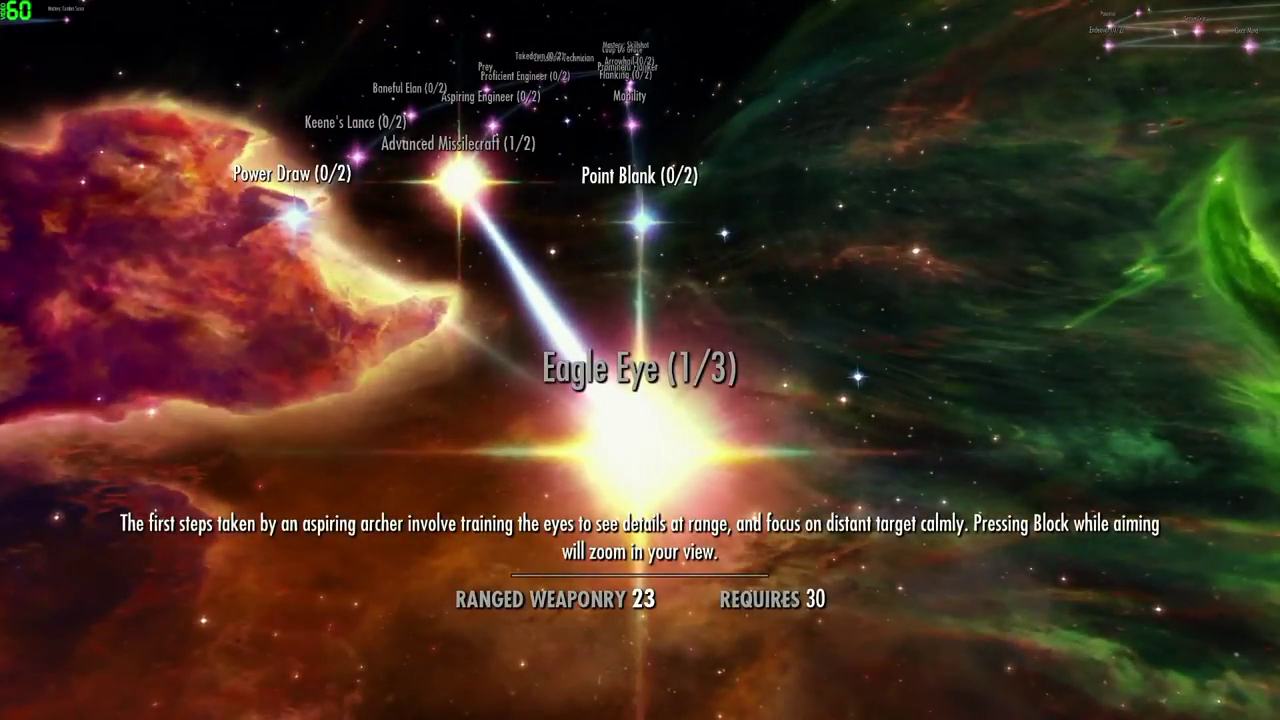
key("Up")
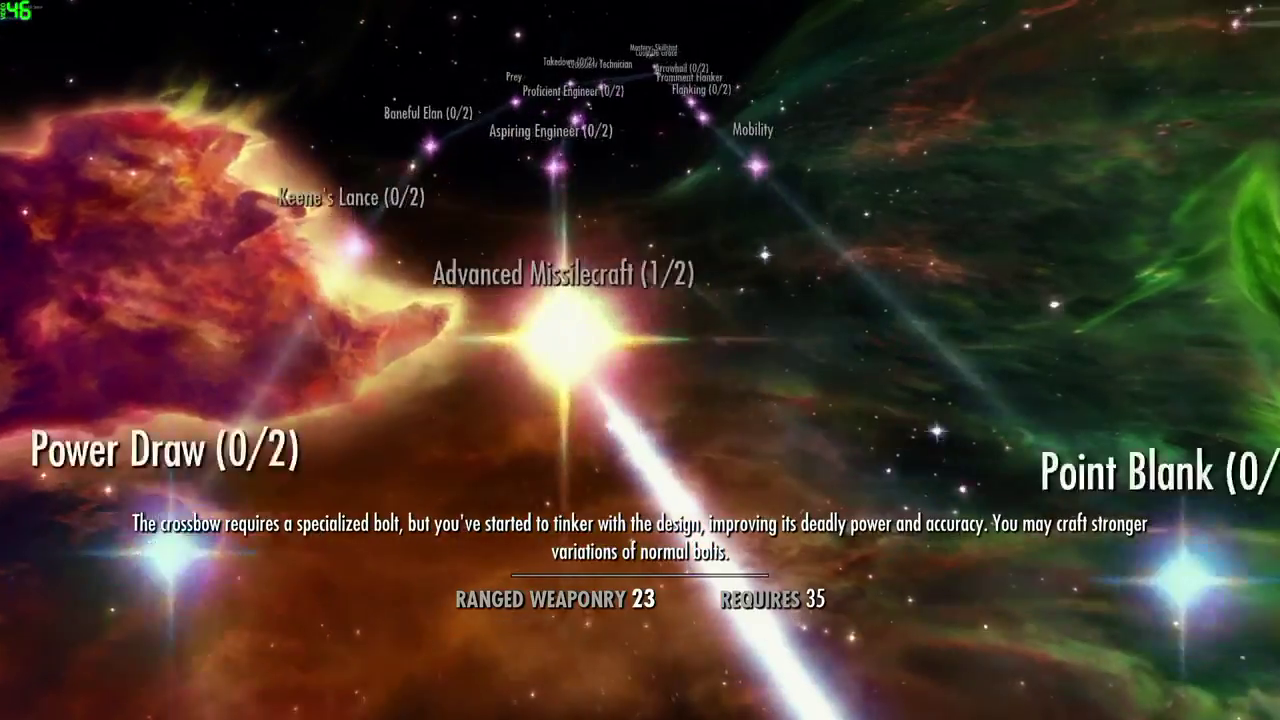
key("Up")
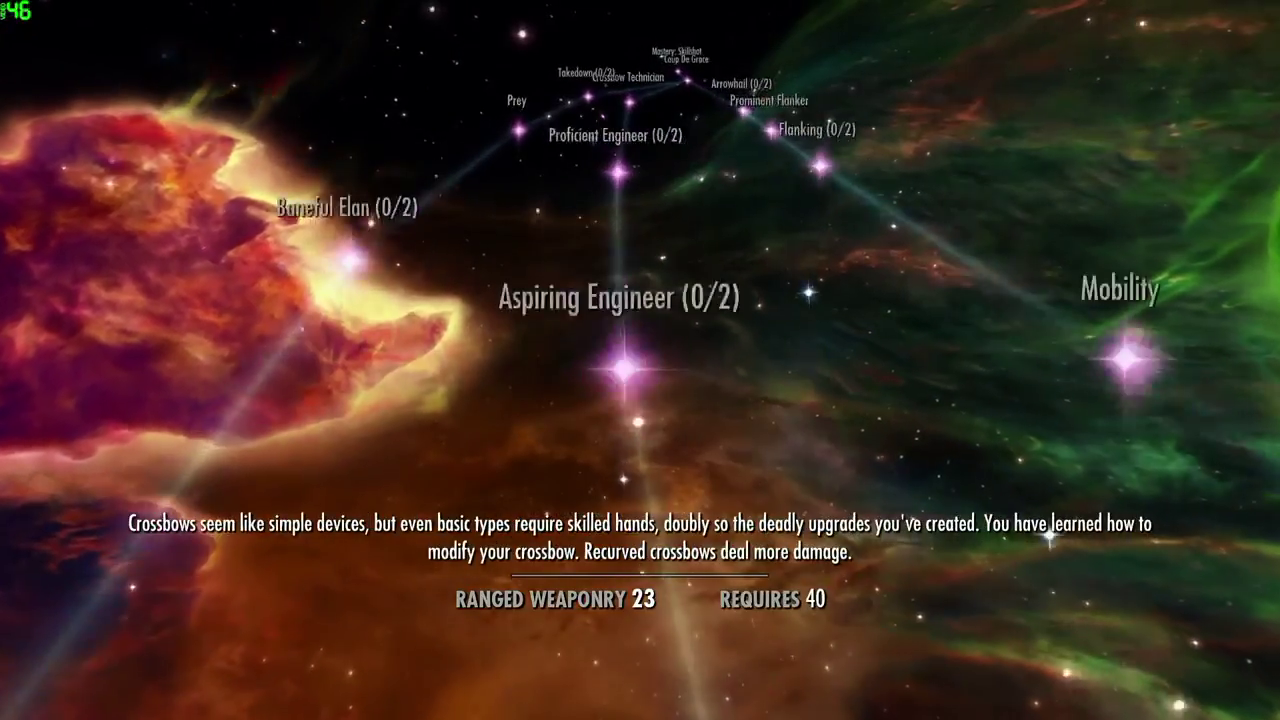
key("Up")
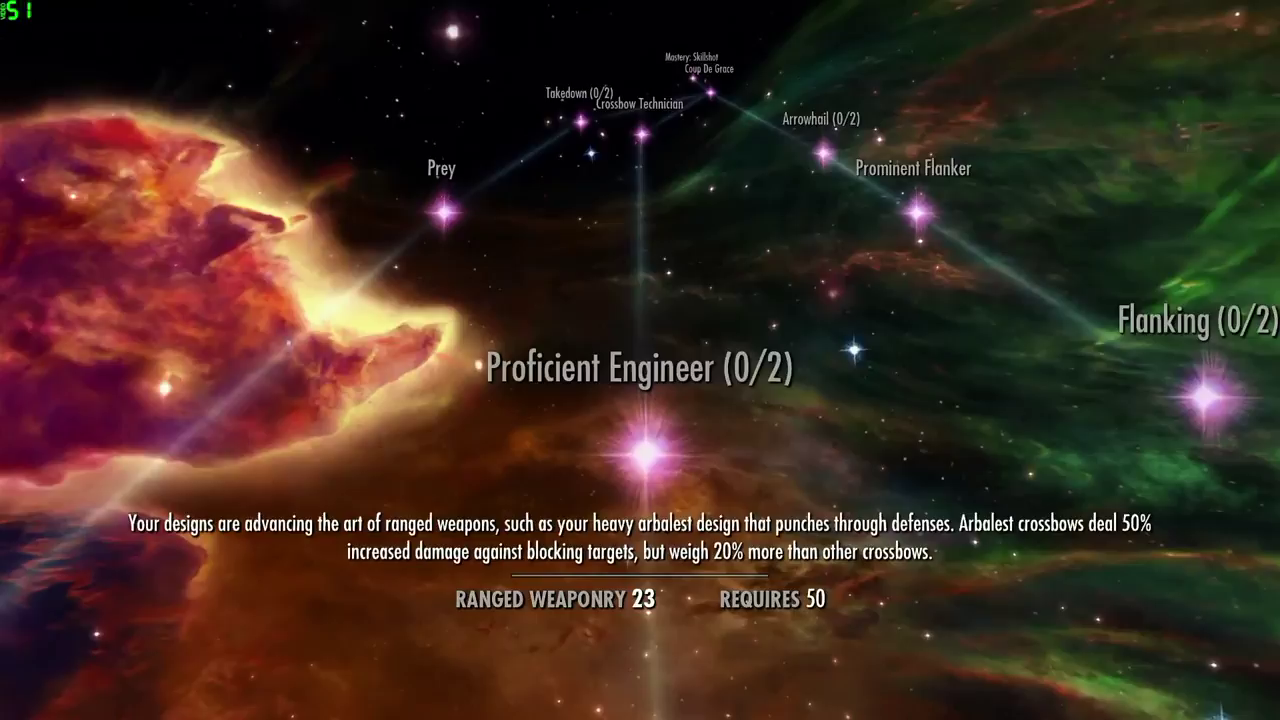
key("Right")
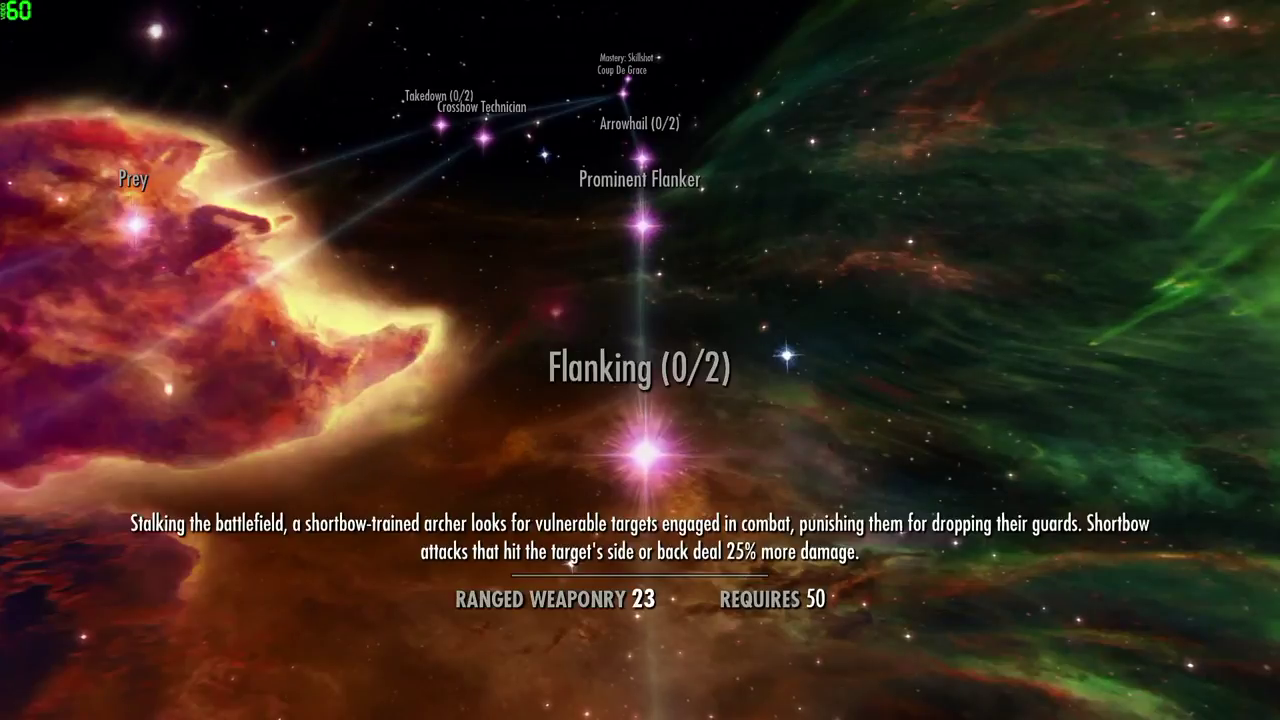
key("Down")
key("Down")
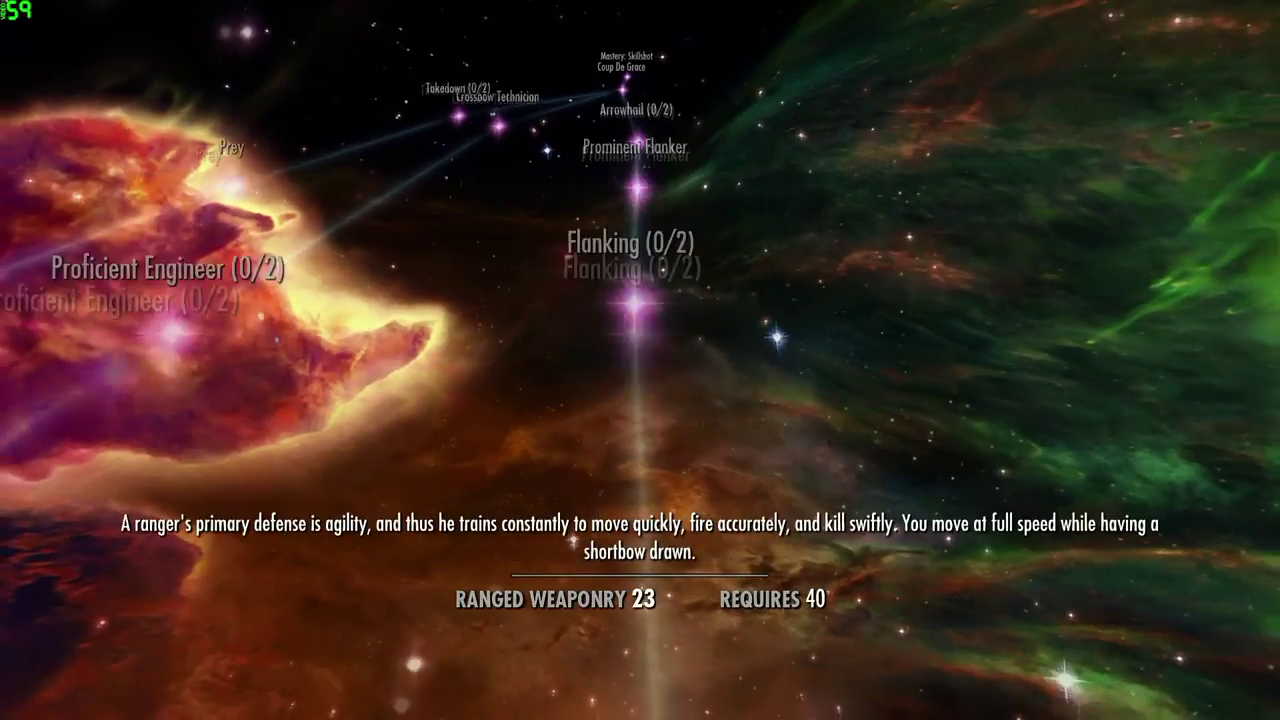
key("Down")
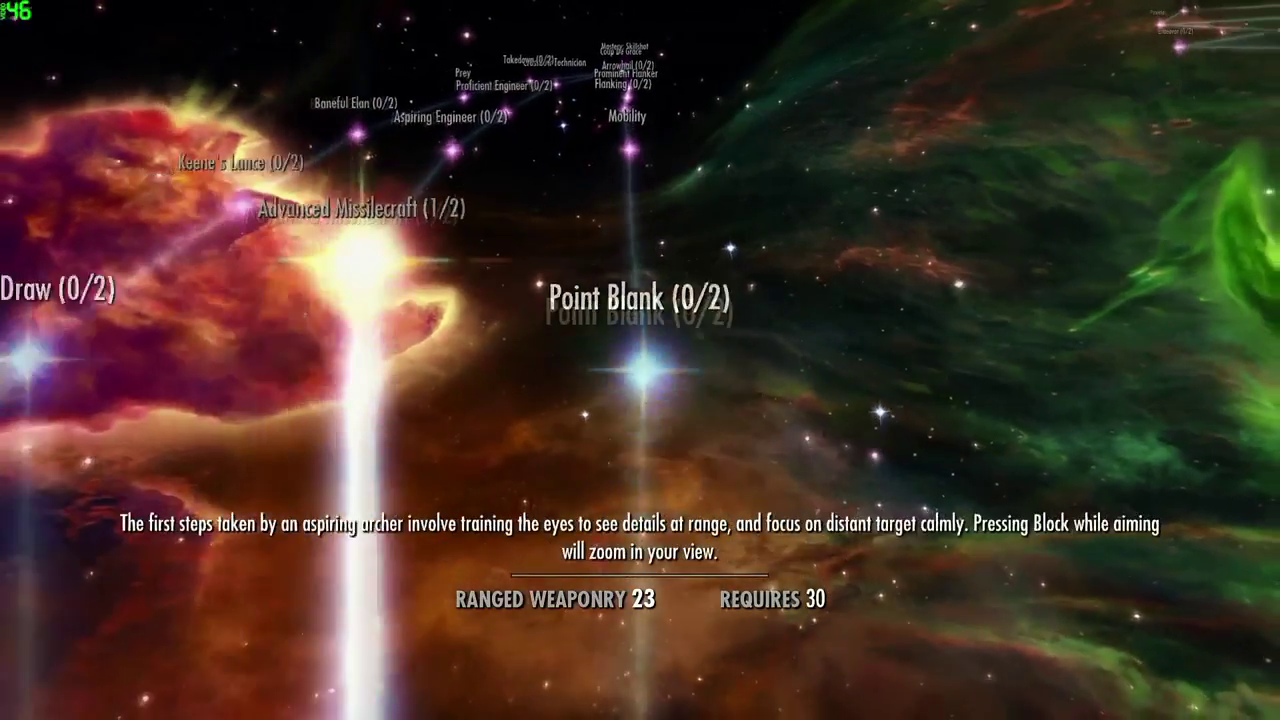
key("Down")
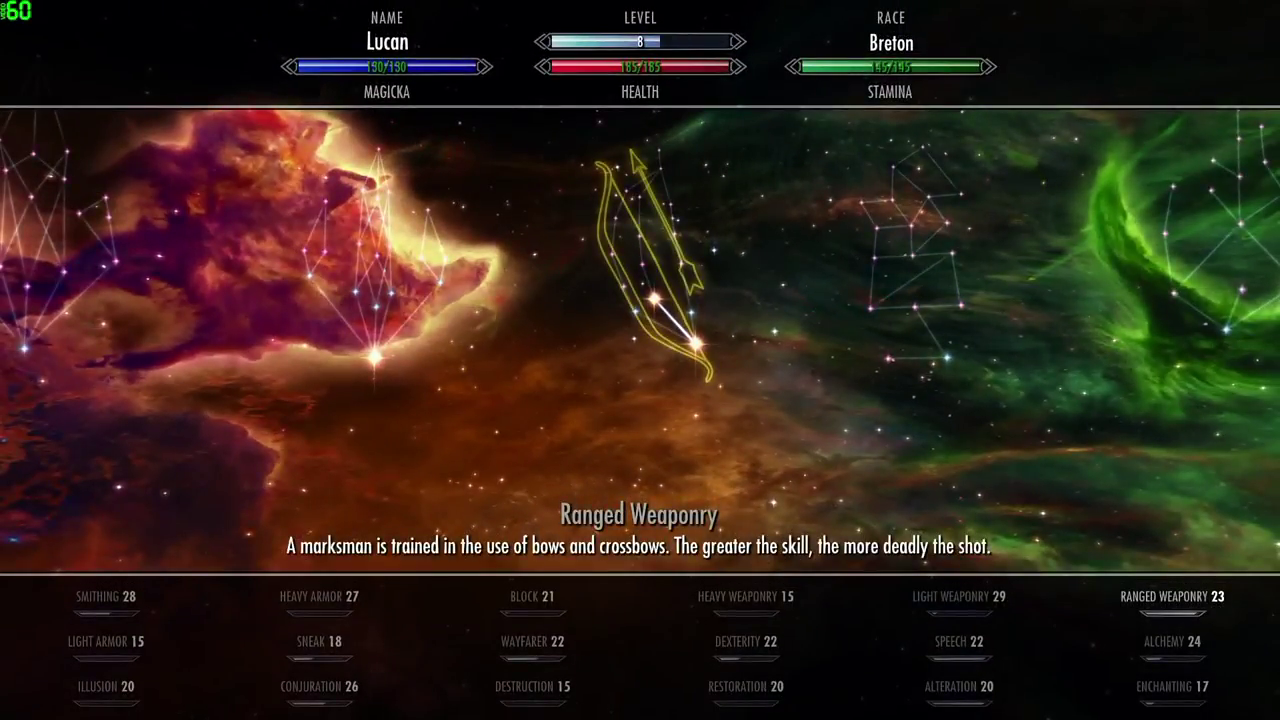
key("Tab")
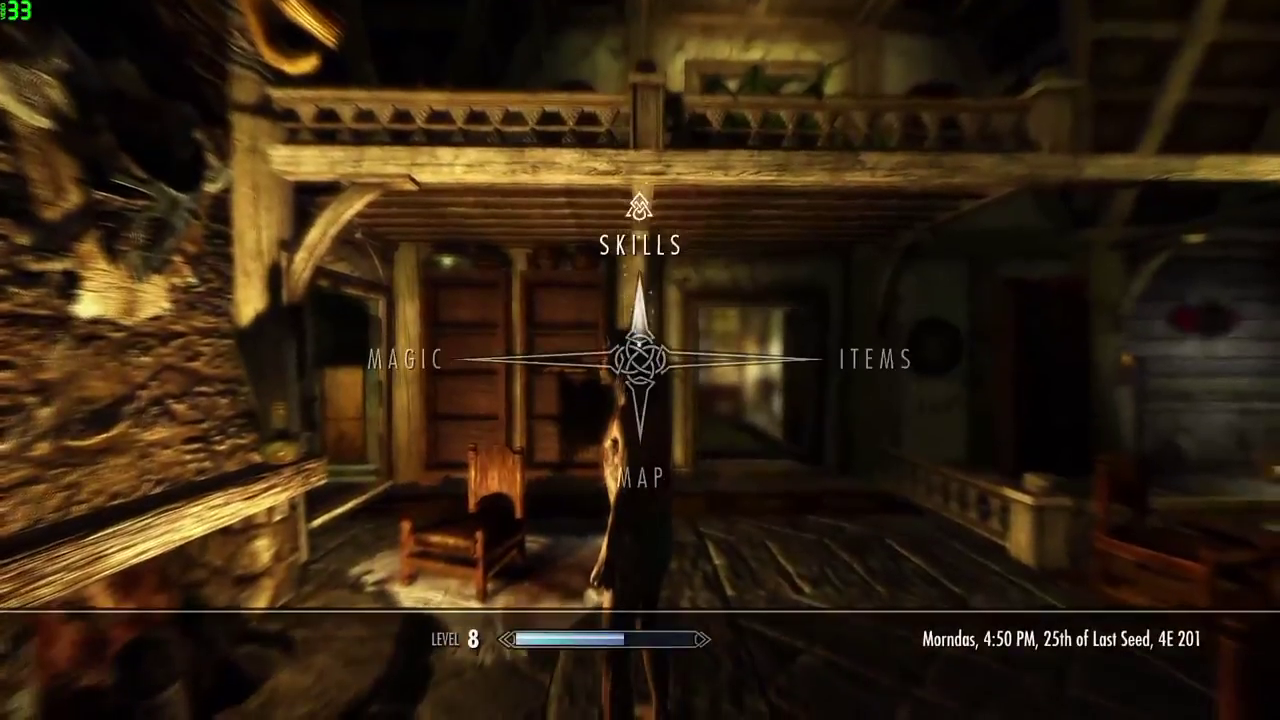